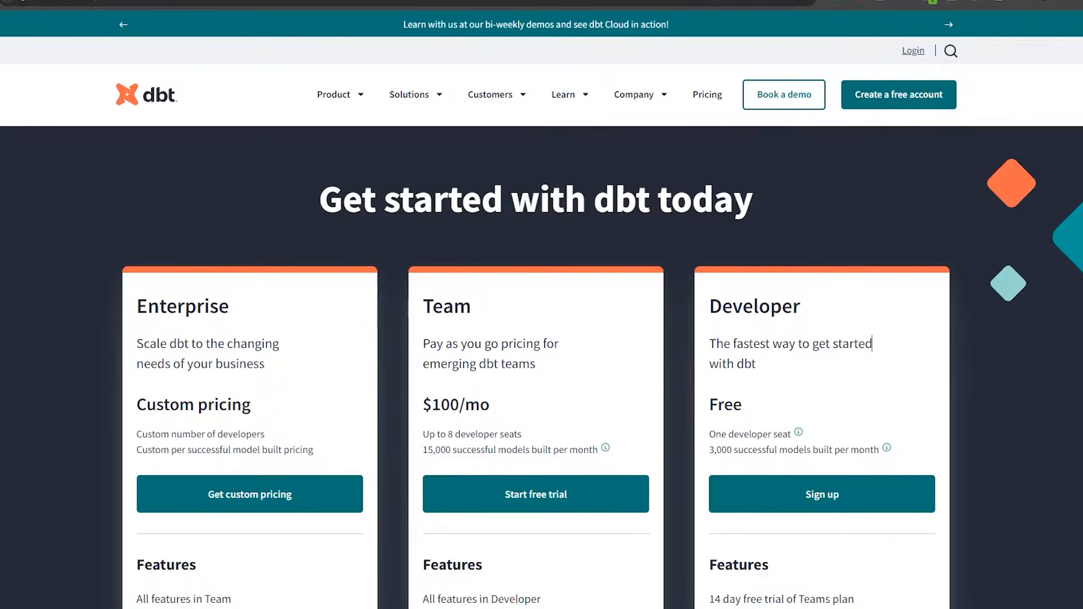
Highlight the pricing heading and the Developer and Team plan names, then return to dbt Cloud.
drag(380, 200, 692, 200)
click(714, 199)
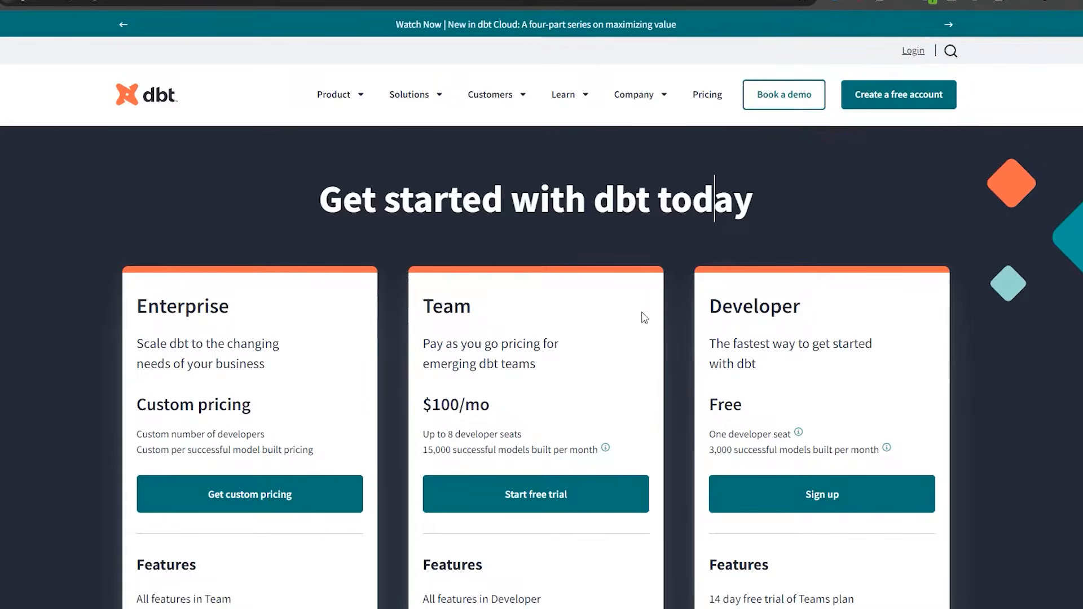
drag(723, 307, 815, 312)
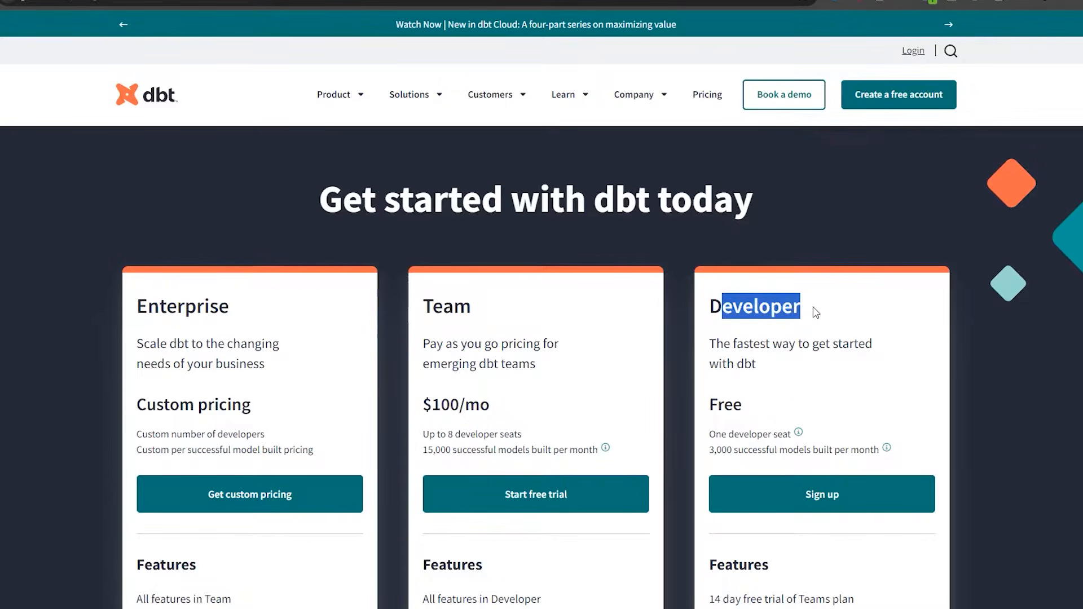
double_click(456, 306)
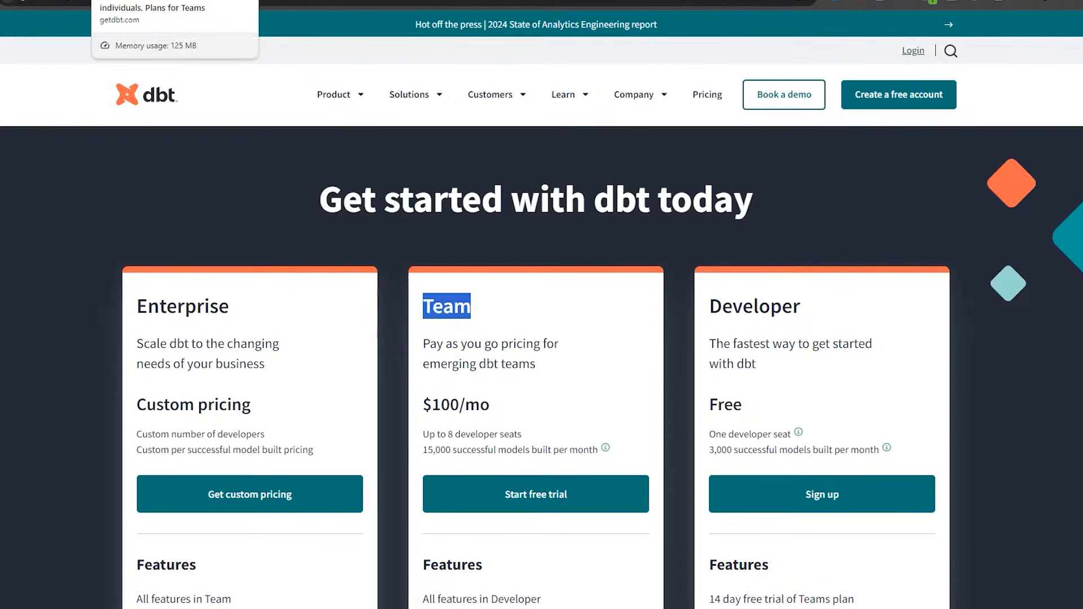
click(282, 0)
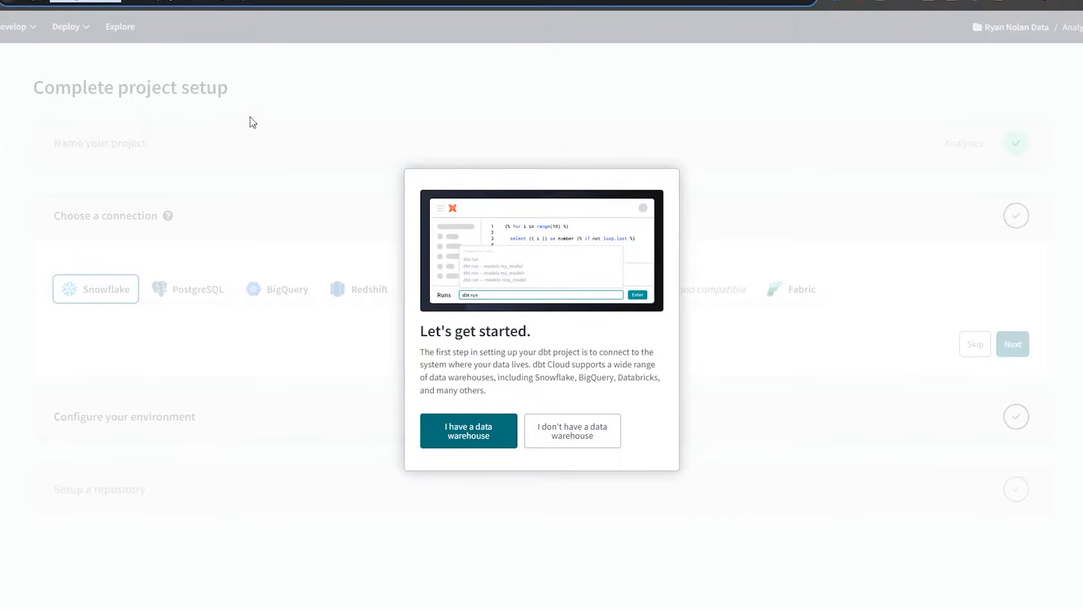
Indicate an existing data warehouse, dismiss the guides tip, and pick BigQuery for the Analytics project.
click(296, 47)
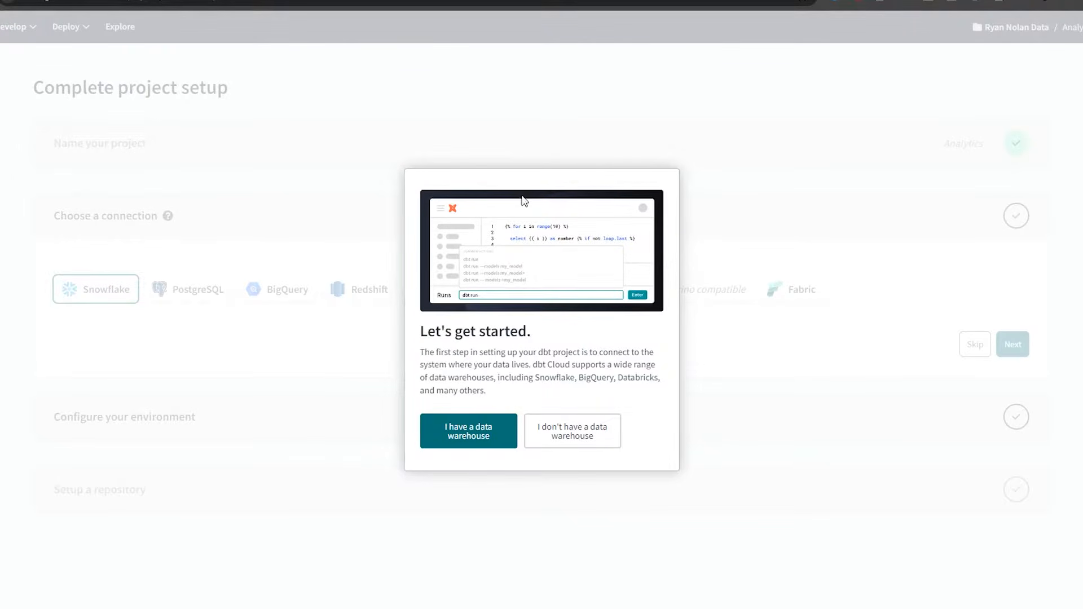
click(472, 435)
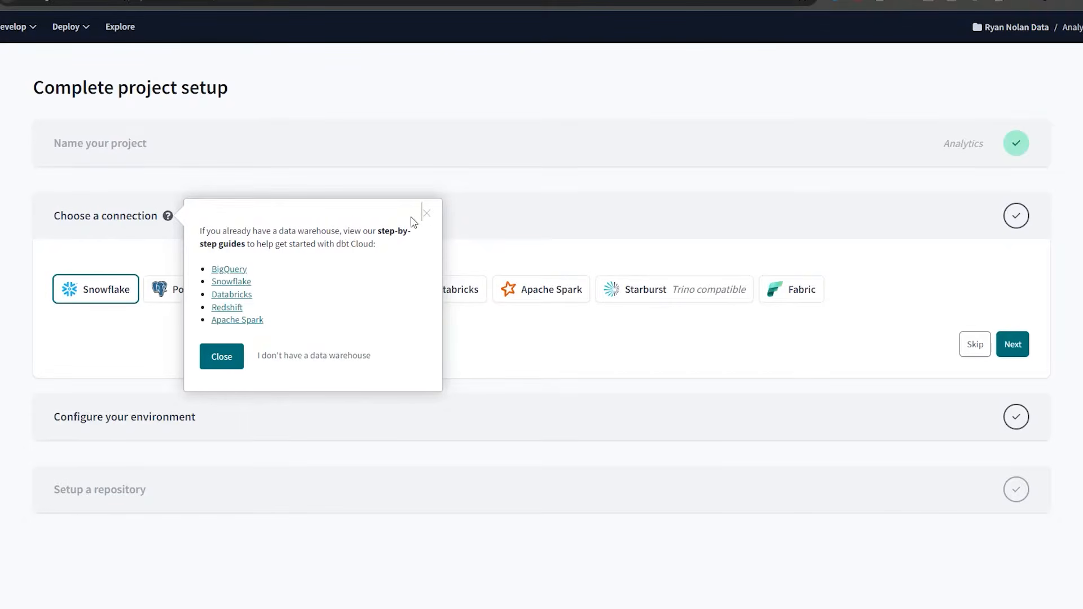
click(236, 355)
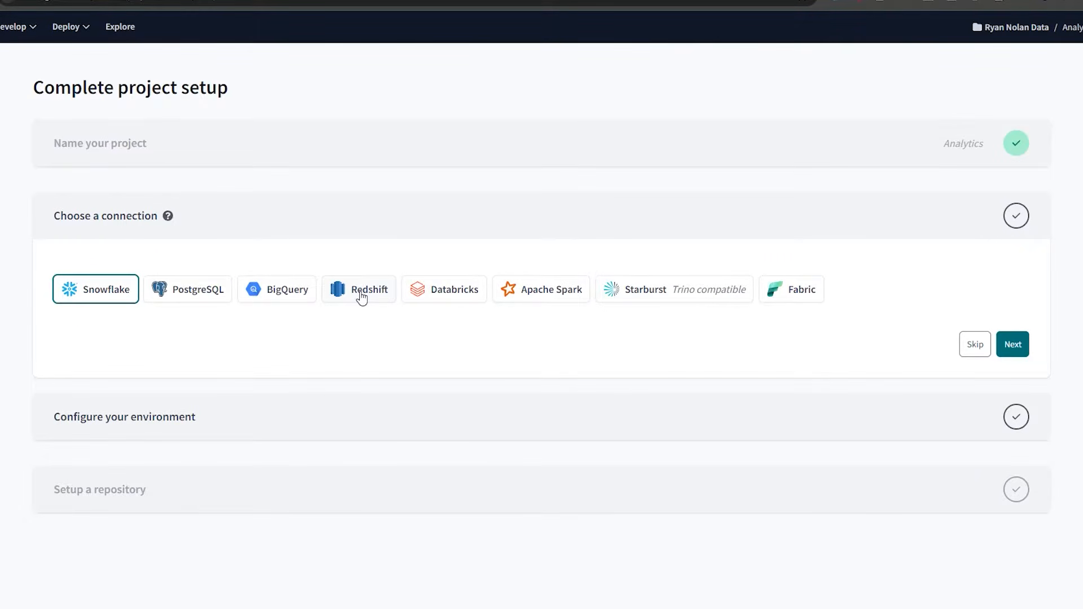
click(287, 293)
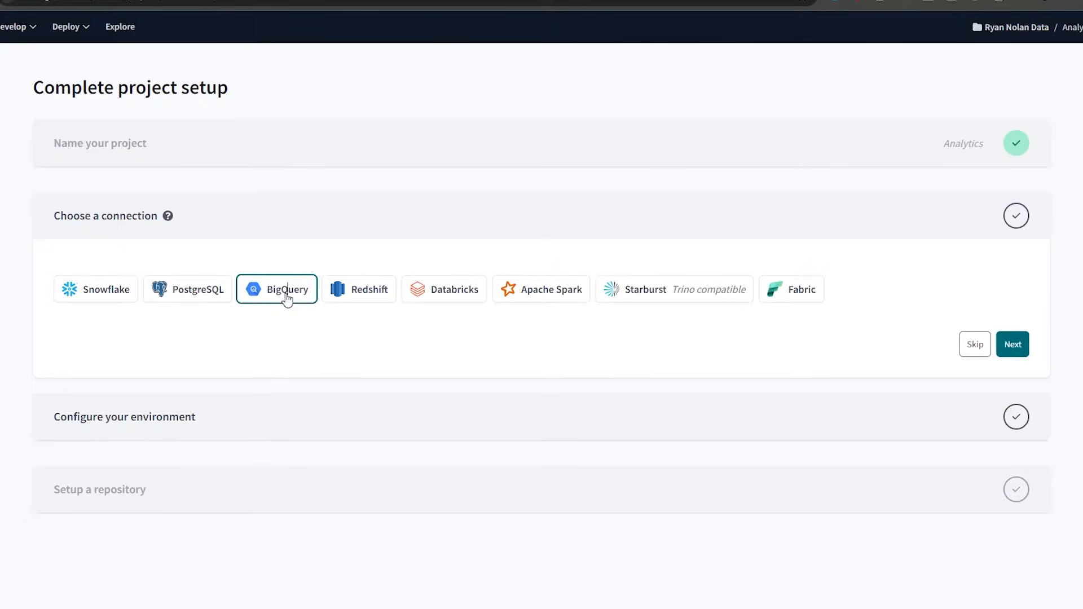
Confirm BigQuery as the connection and review its environment credential settings form.
click(1012, 345)
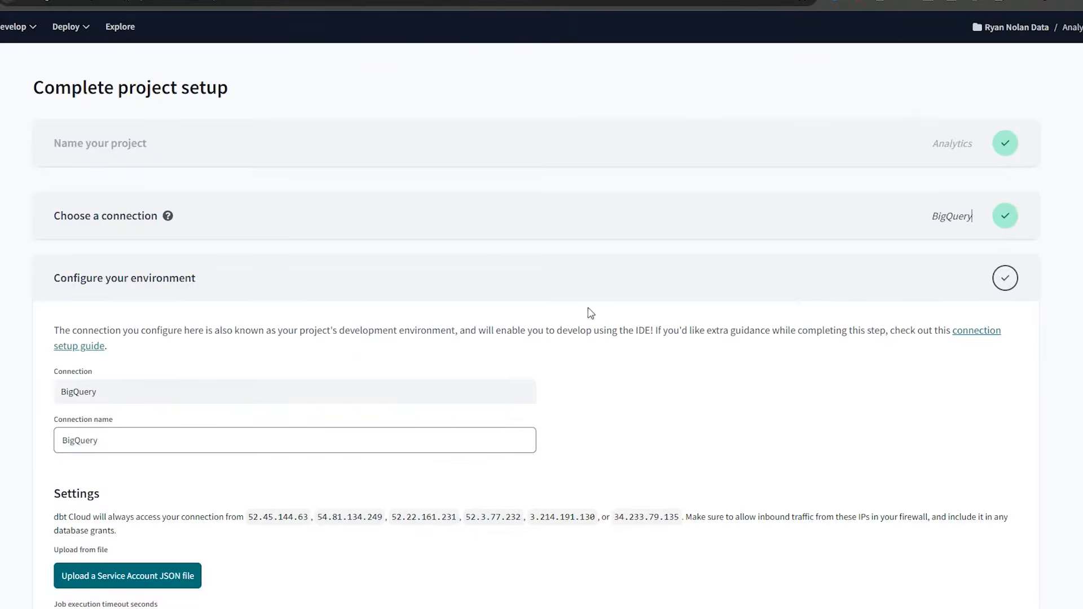
scroll(404, 309, down, 2)
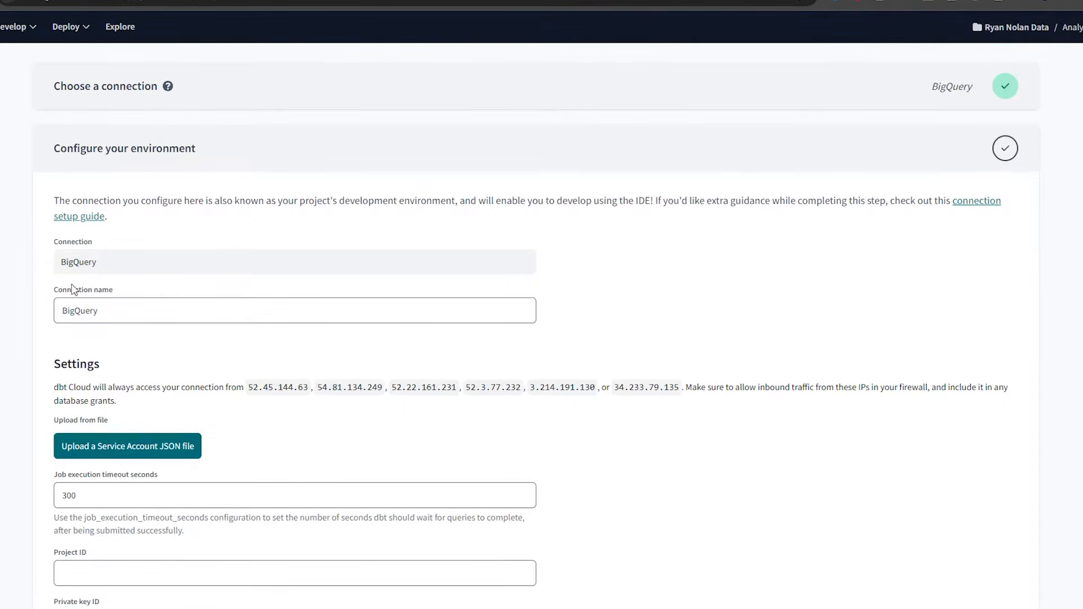
click(952, 95)
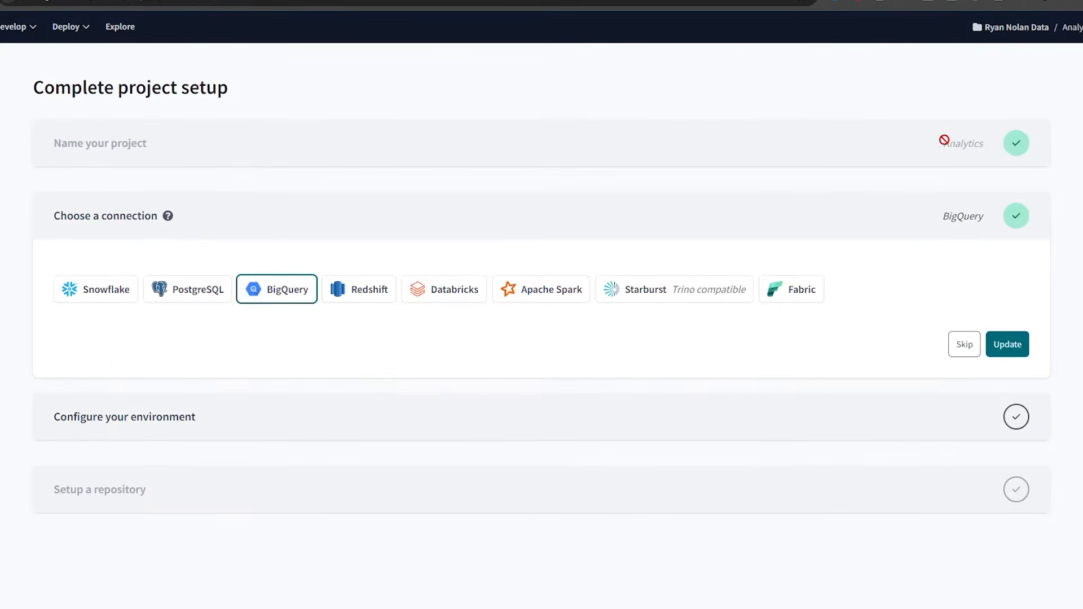
double_click(962, 144)
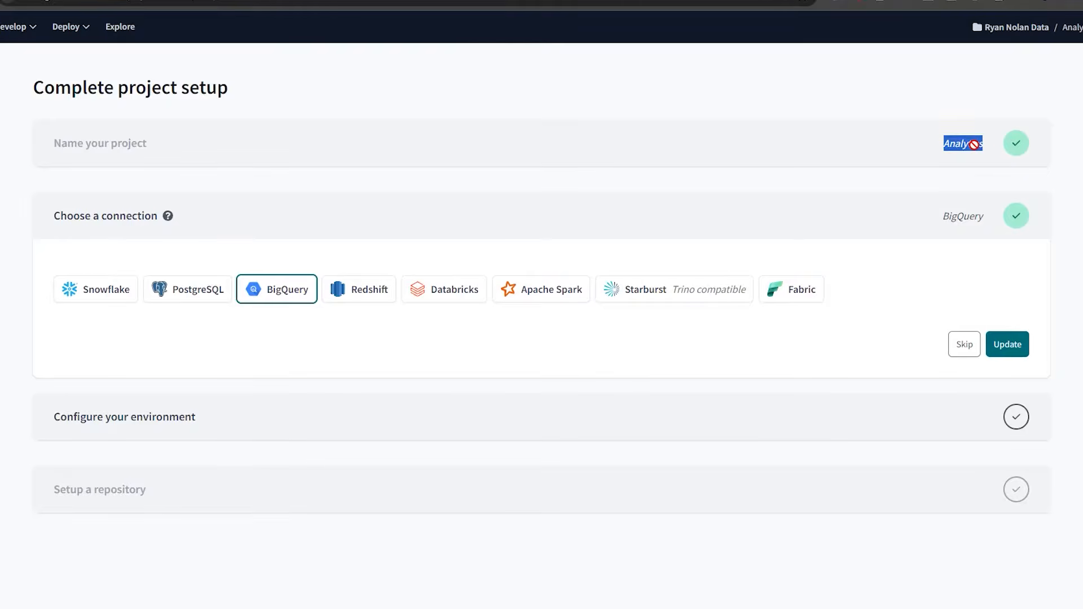
click(272, 288)
click(1007, 344)
scroll(459, 249, down, 3)
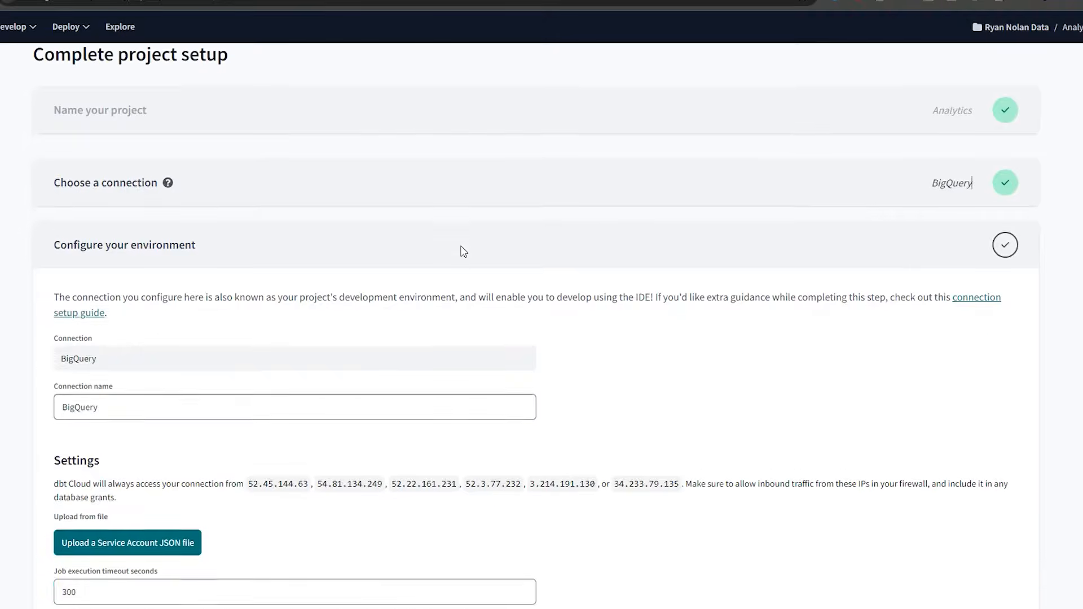
scroll(462, 251, down, 4)
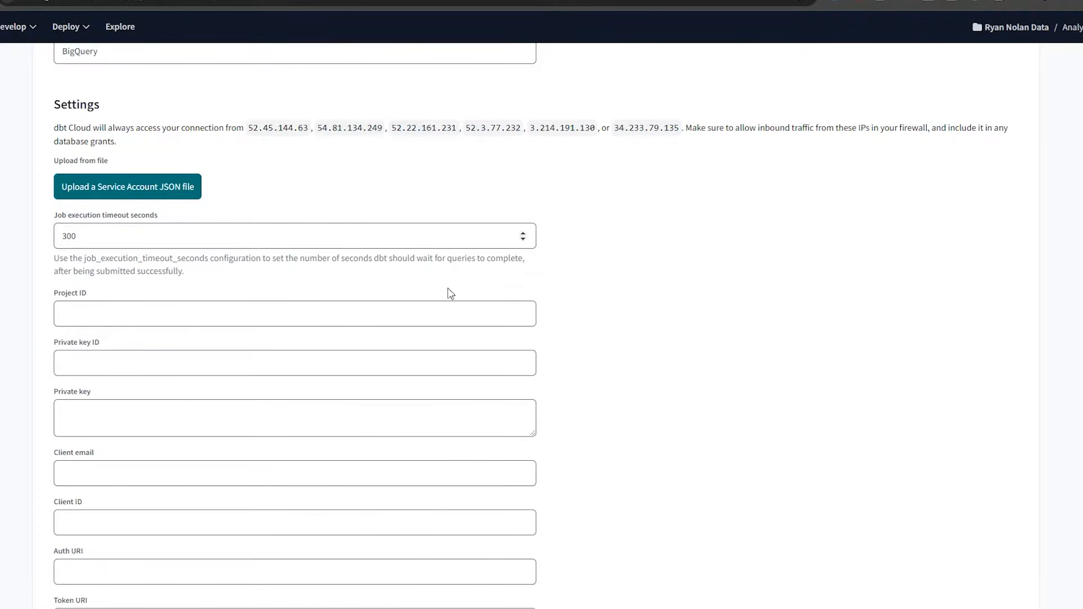
scroll(361, 277, down, 3)
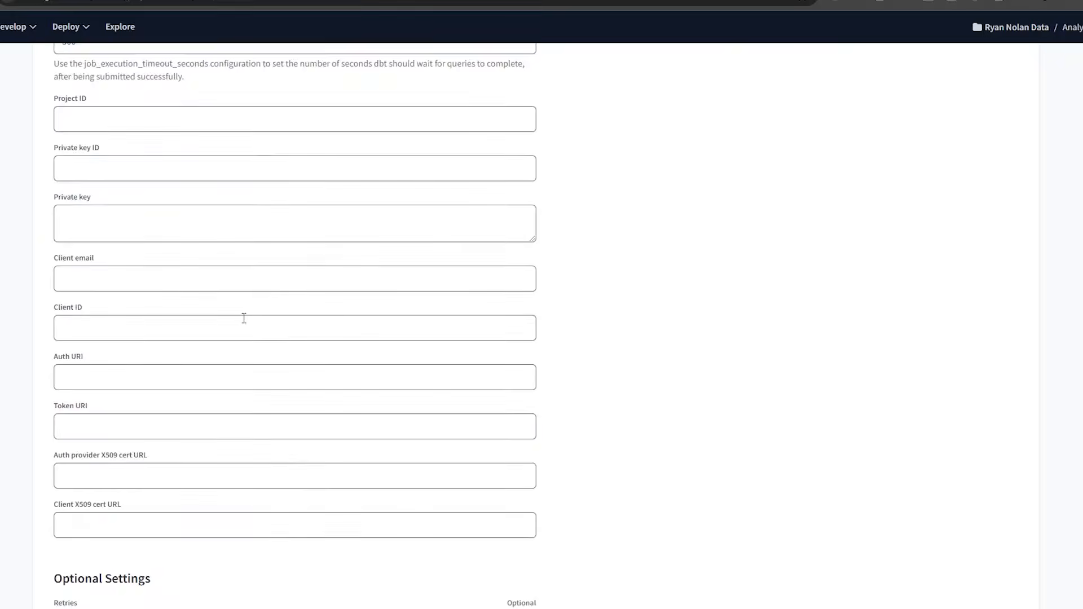
scroll(244, 318, up, 3)
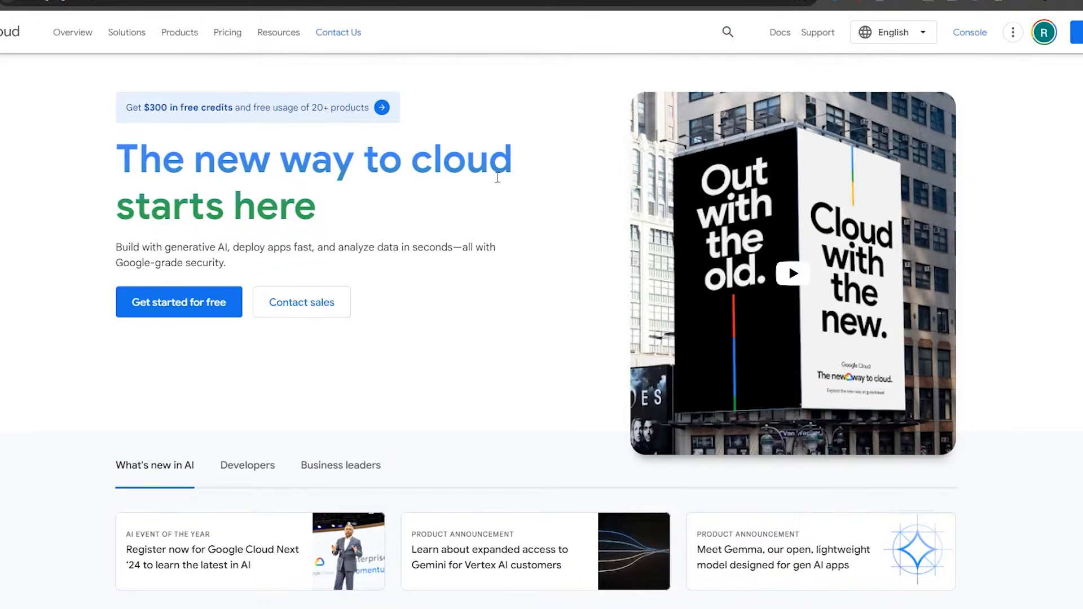
Start the Google Cloud free trial, accepting the United States terms and adding a credit or debit card.
click(1078, 34)
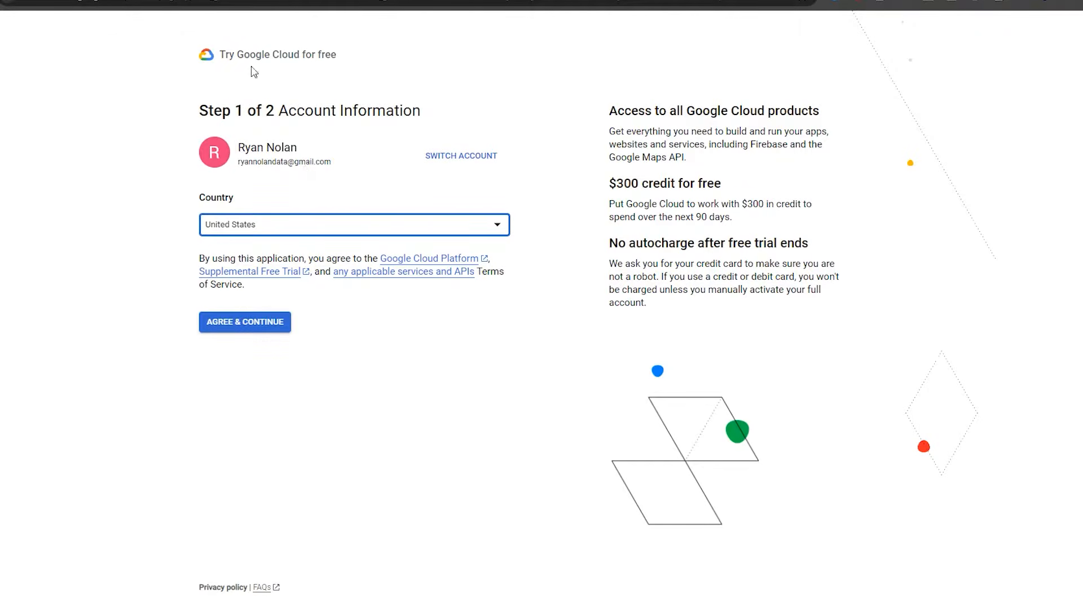
click(247, 326)
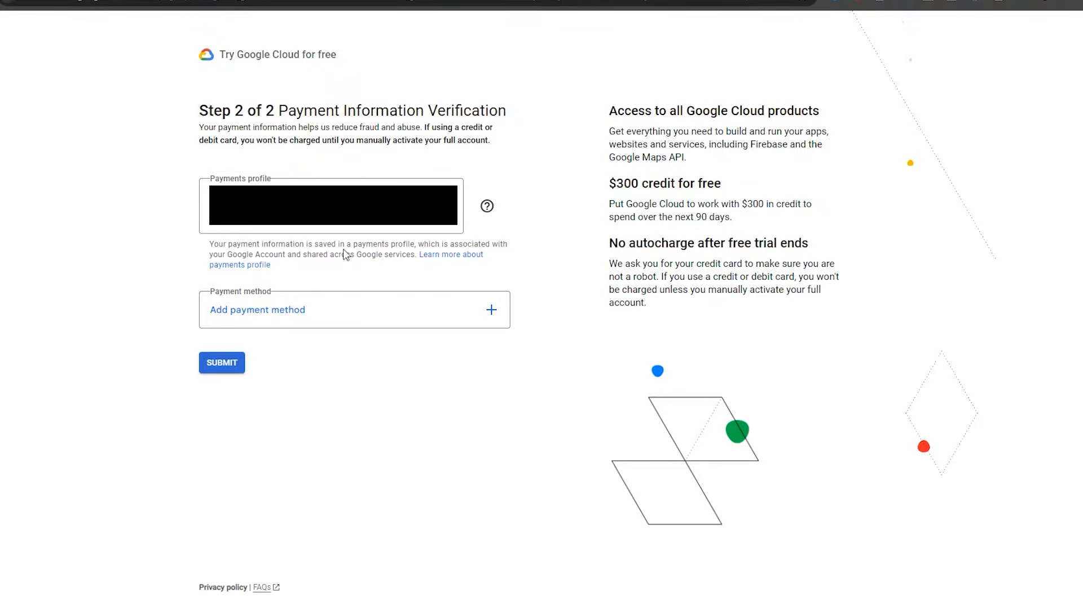
click(275, 307)
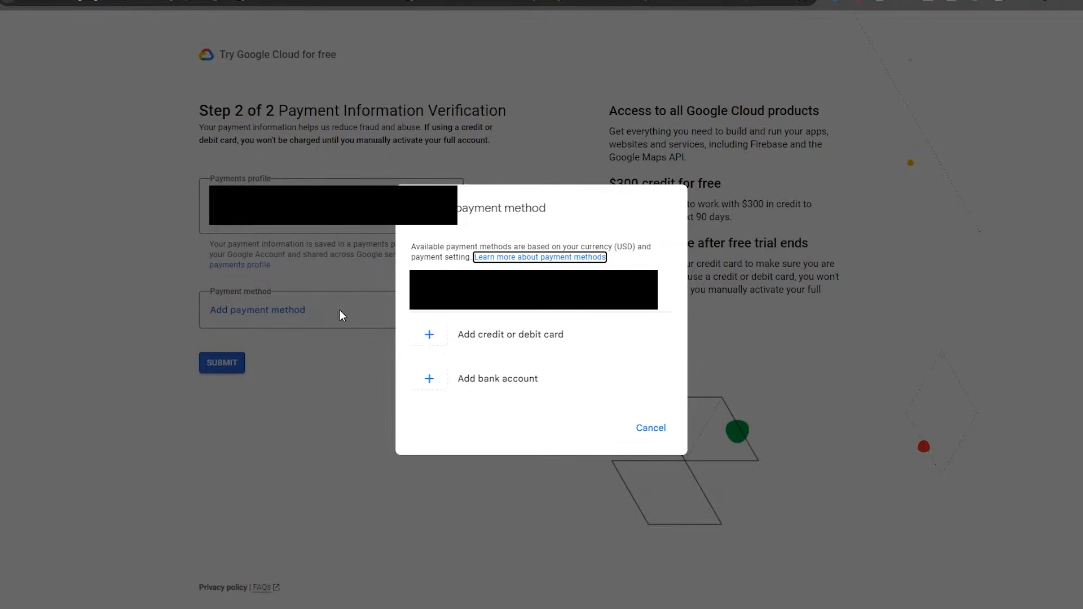
click(447, 339)
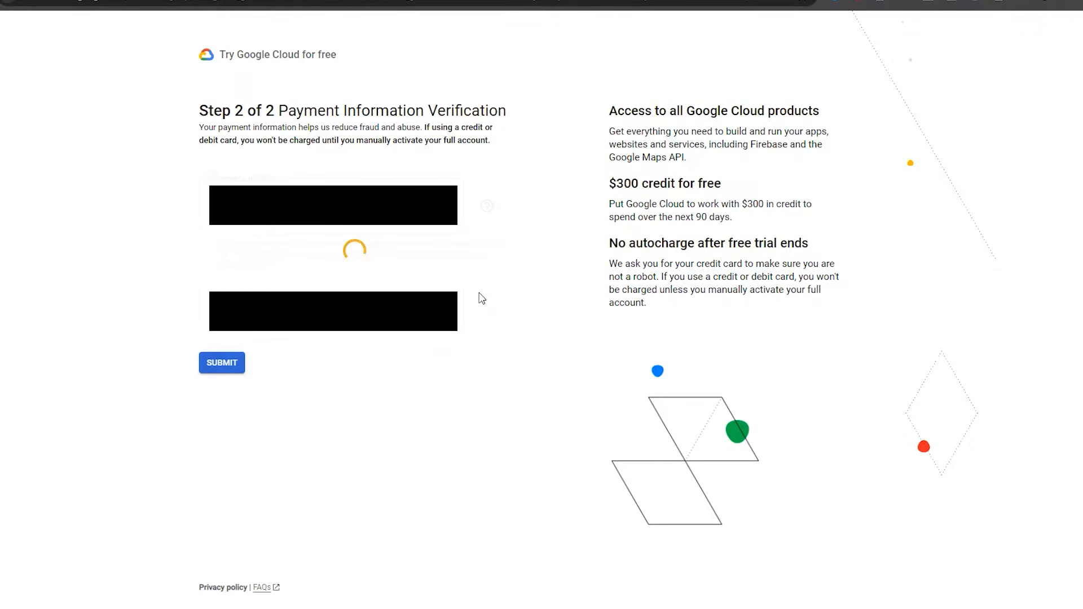
click(226, 373)
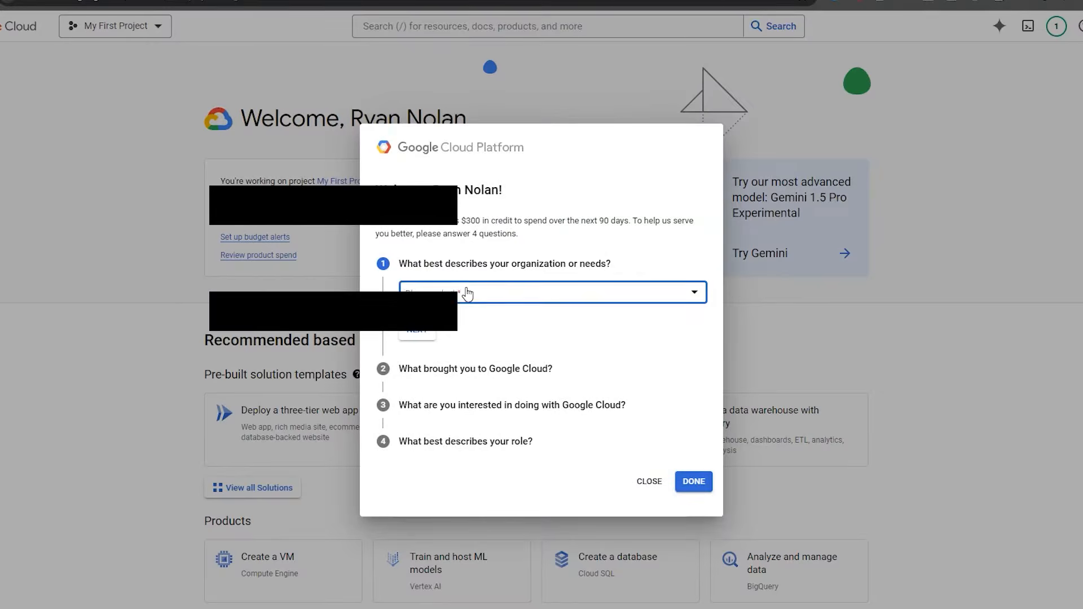
Answer organization type Other ('YouTube Tutorial') and reason Learn more / explore in the survey.
click(466, 292)
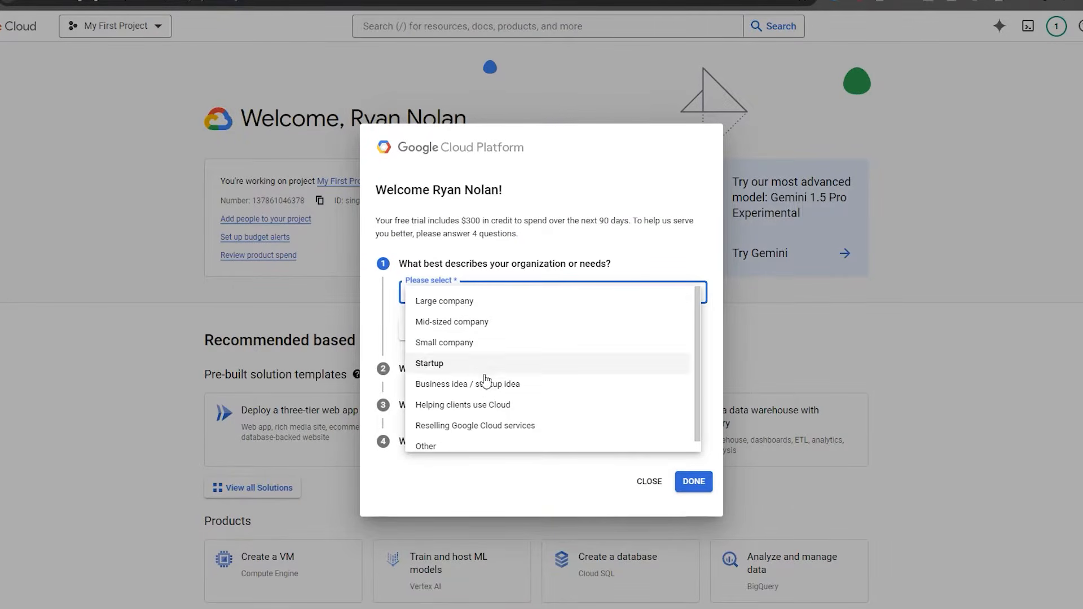
click(429, 442)
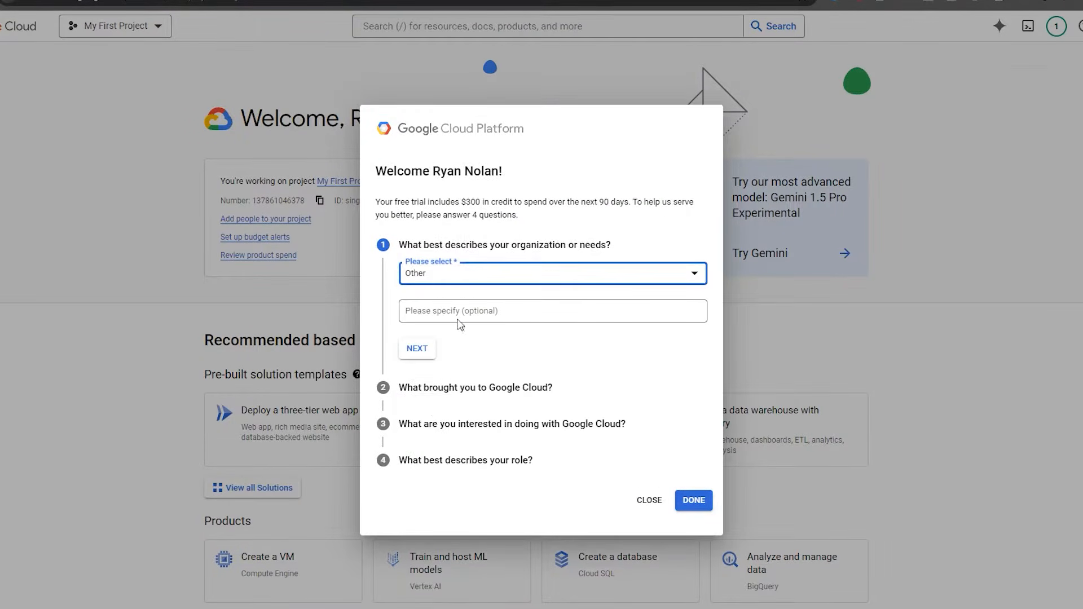
click(474, 316)
text(YouTube Tuto)
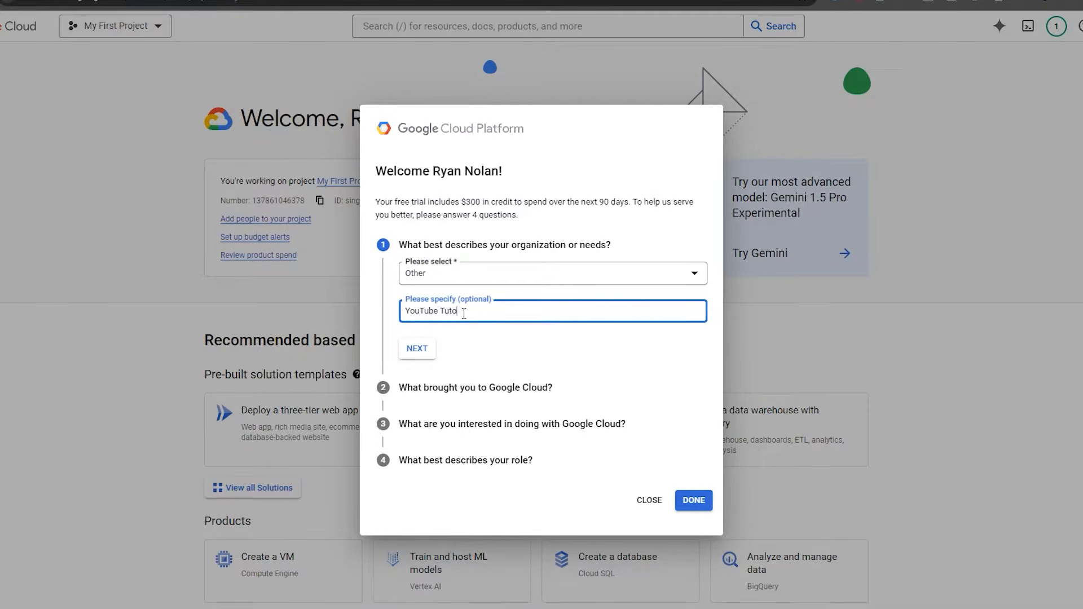
text(rial)
click(406, 347)
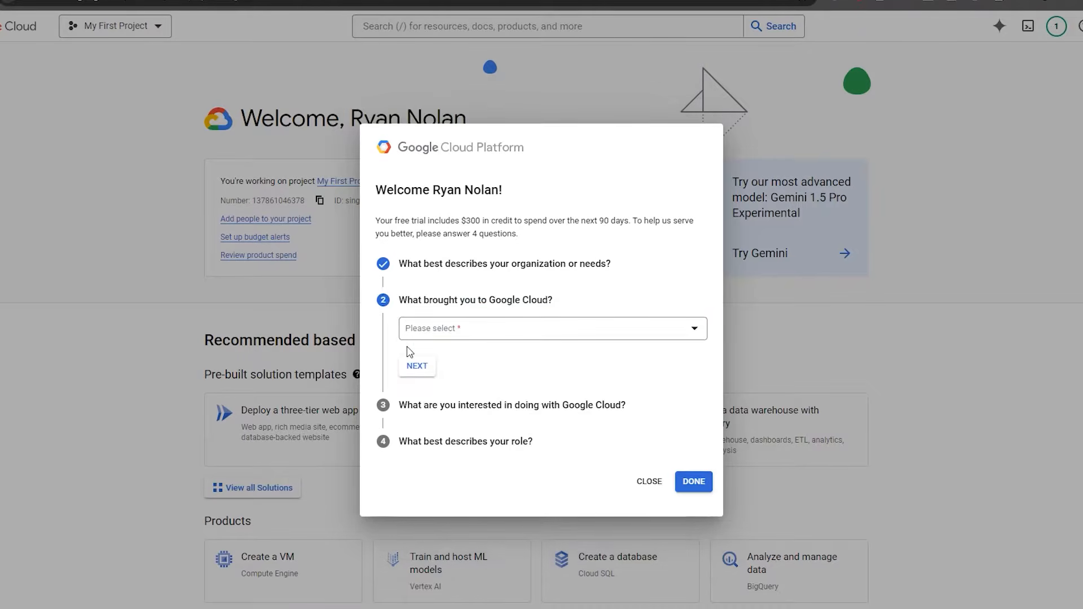
click(453, 328)
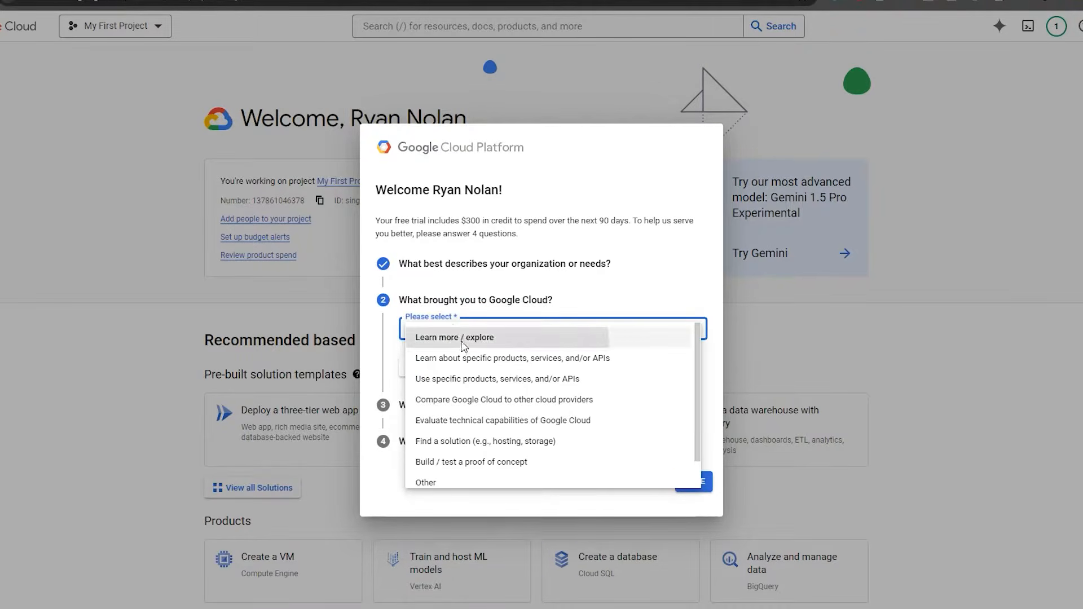
click(454, 337)
click(416, 366)
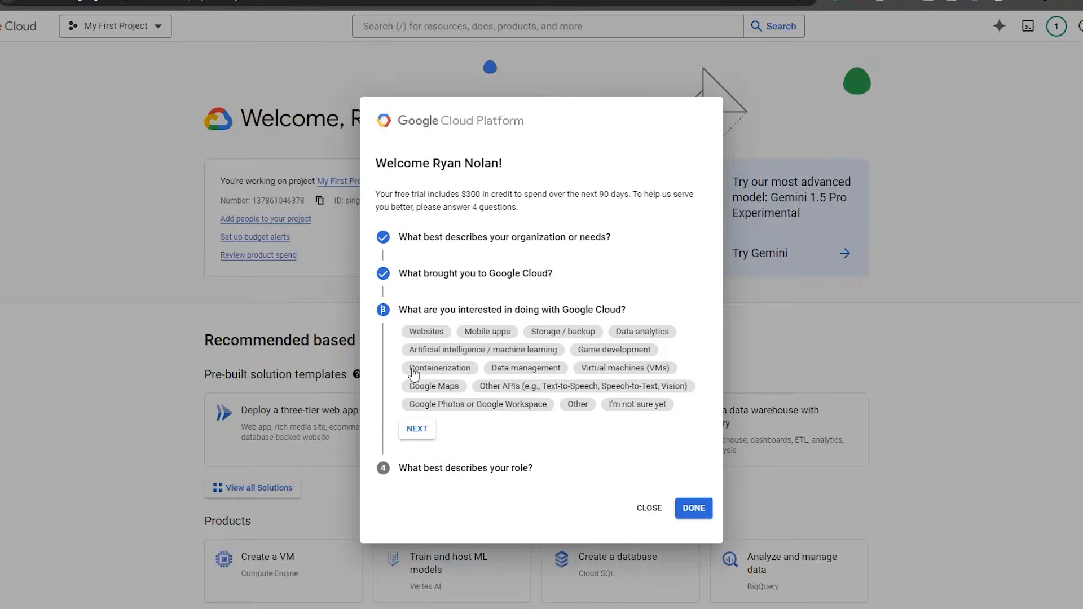
Set the survey's interest to Other with the description 'Tutorial'.
click(417, 430)
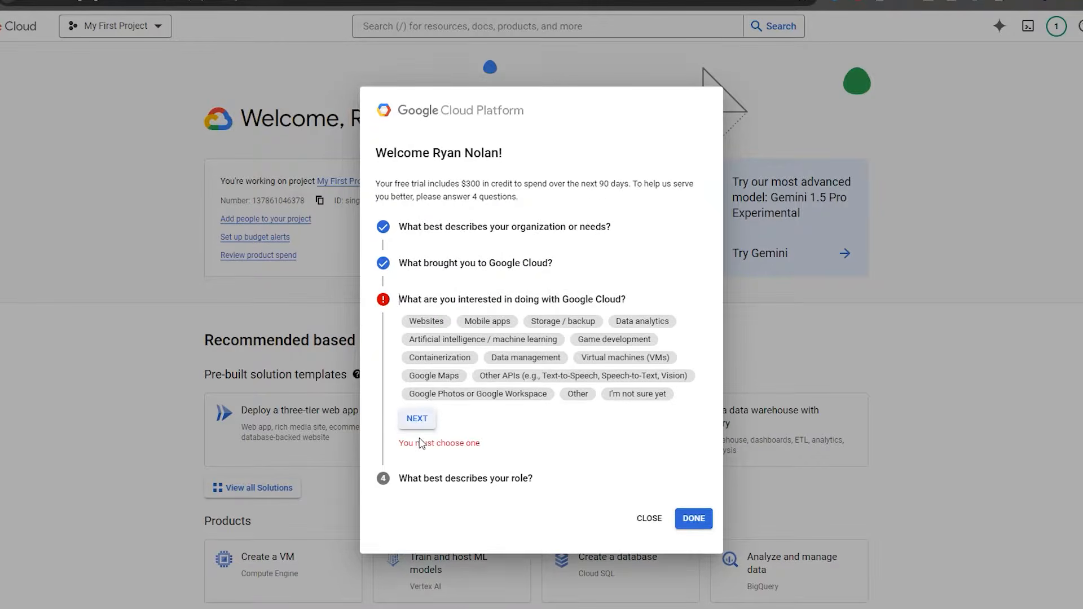
click(581, 395)
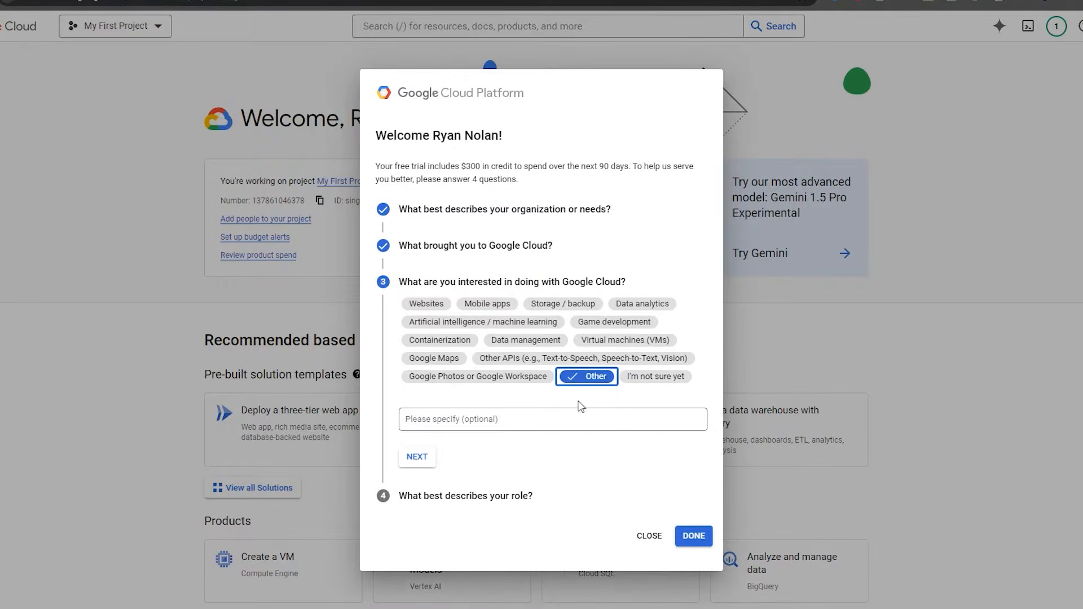
click(511, 422)
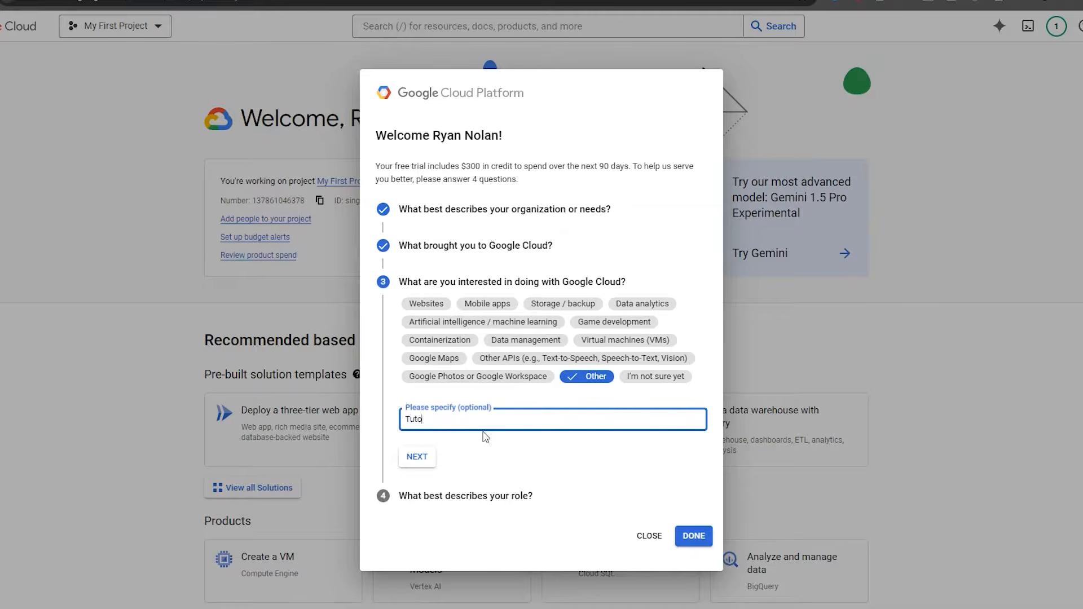
text(Tutorial)
click(417, 455)
Choose Industry Analyst as the role and finish the welcome survey.
click(474, 421)
scroll(496, 485, down, 2)
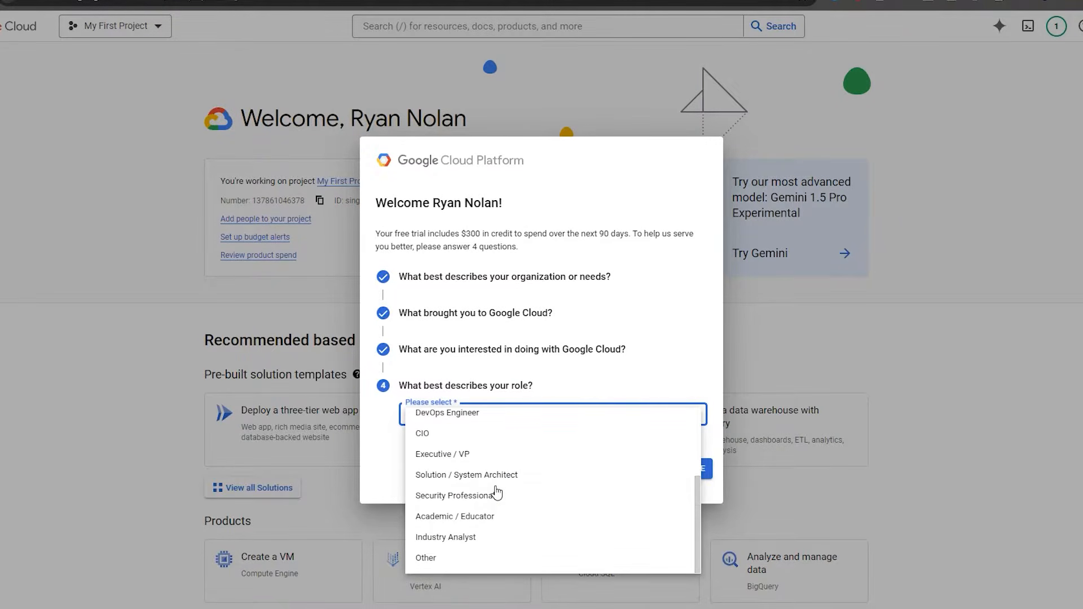
click(428, 539)
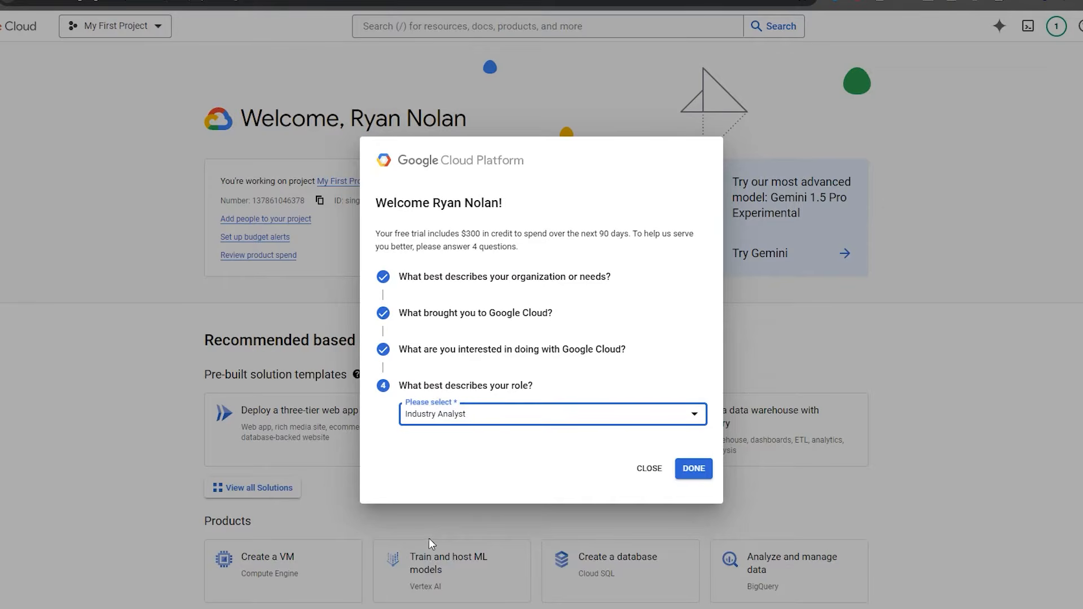
click(686, 468)
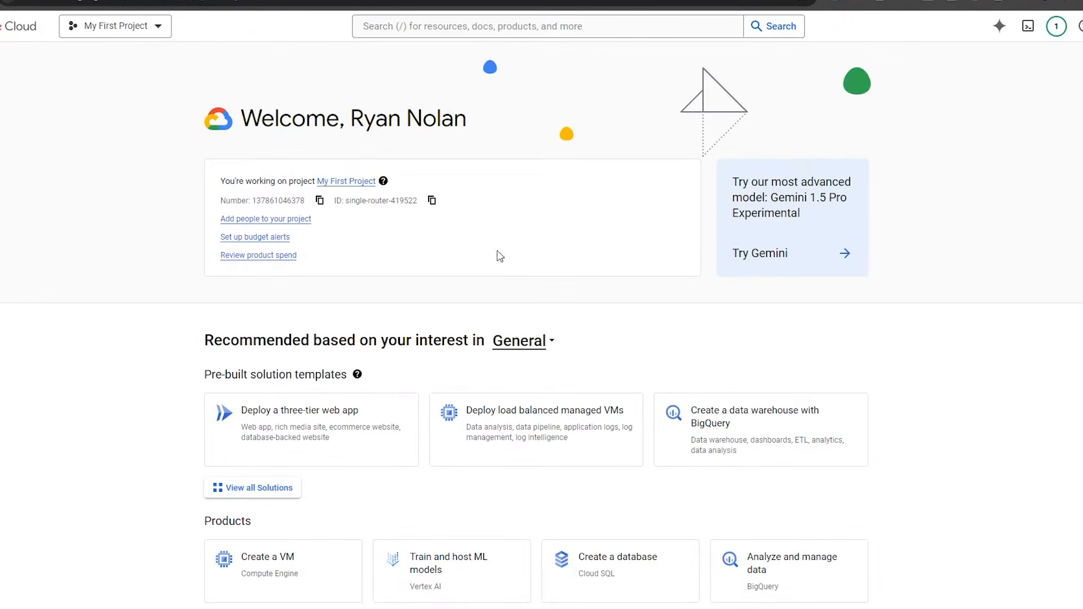
Go through BigQuery and a 'manage resources' search to Manage Resources, then start a new project.
click(15, 26)
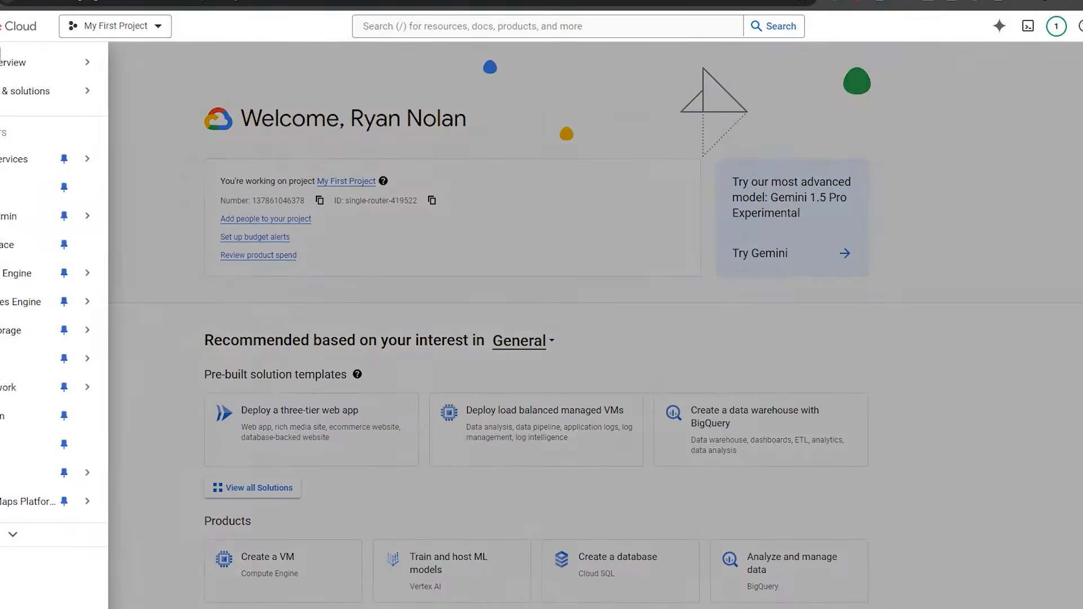
click(80, 362)
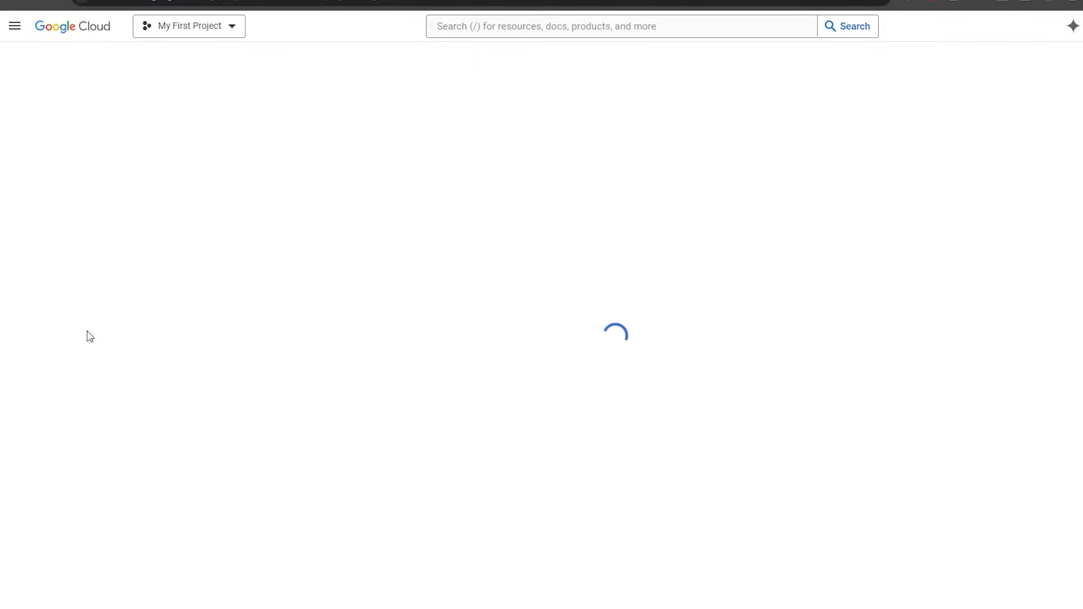
click(463, 23)
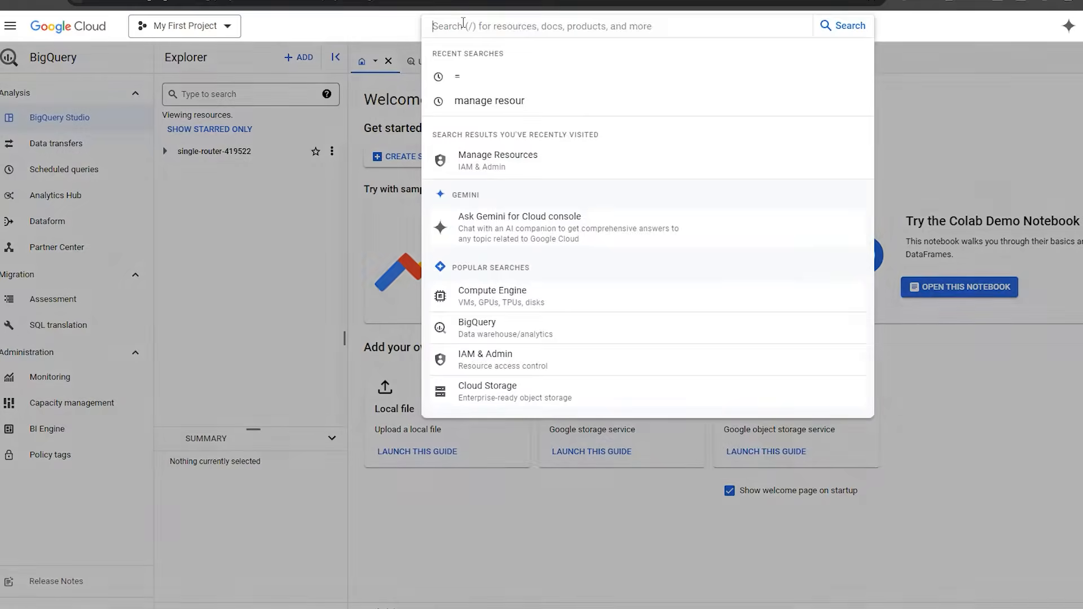
click(476, 100)
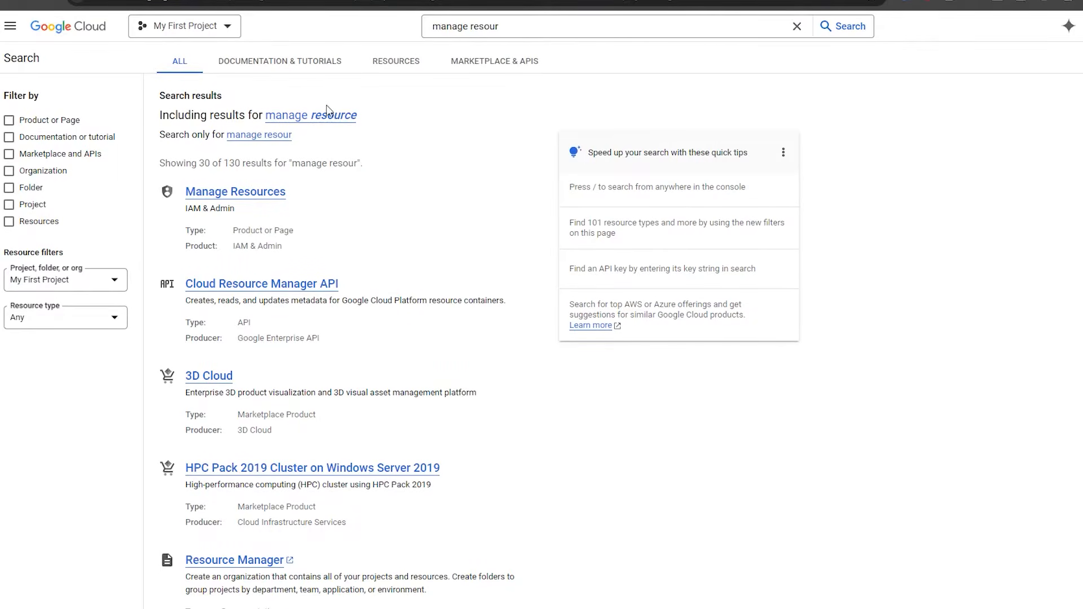
click(264, 198)
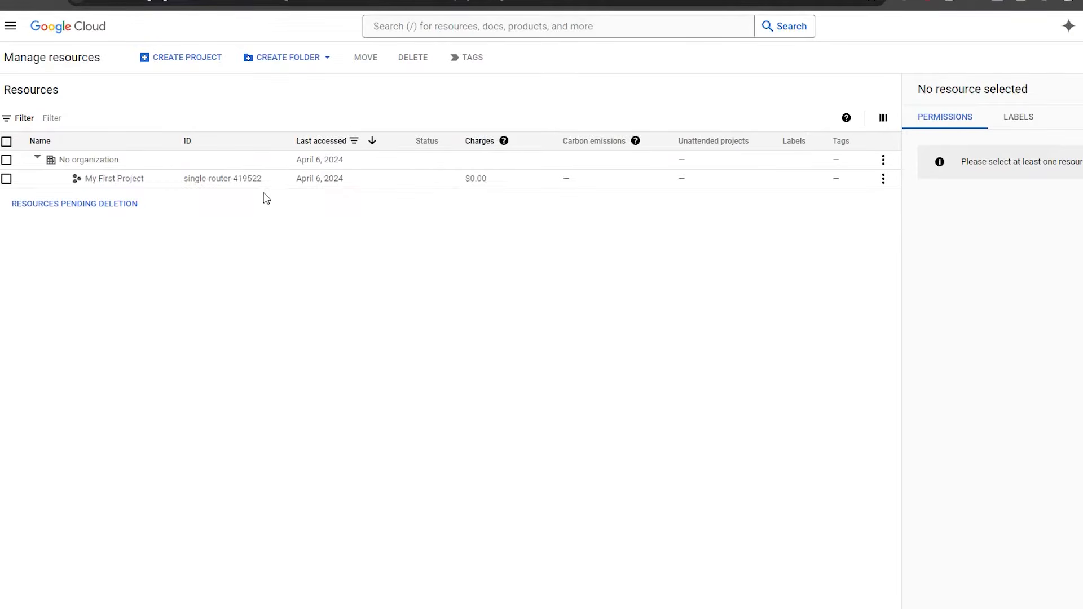
click(207, 62)
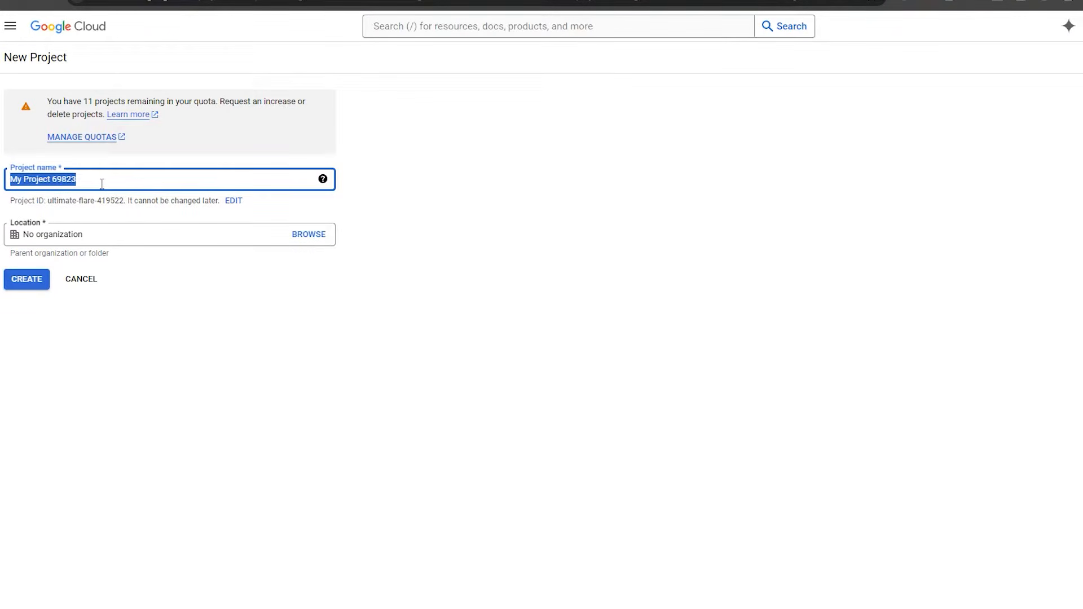
Name the project testdbfordbt, keep No organization as its location, and create it.
text(test_db_for_dbt)
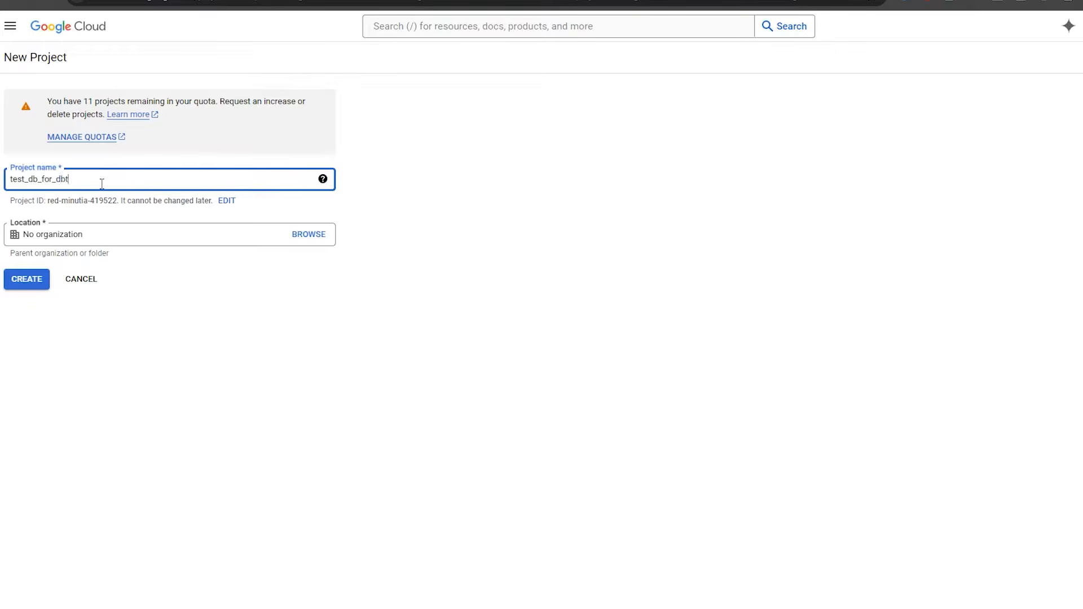
click(80, 233)
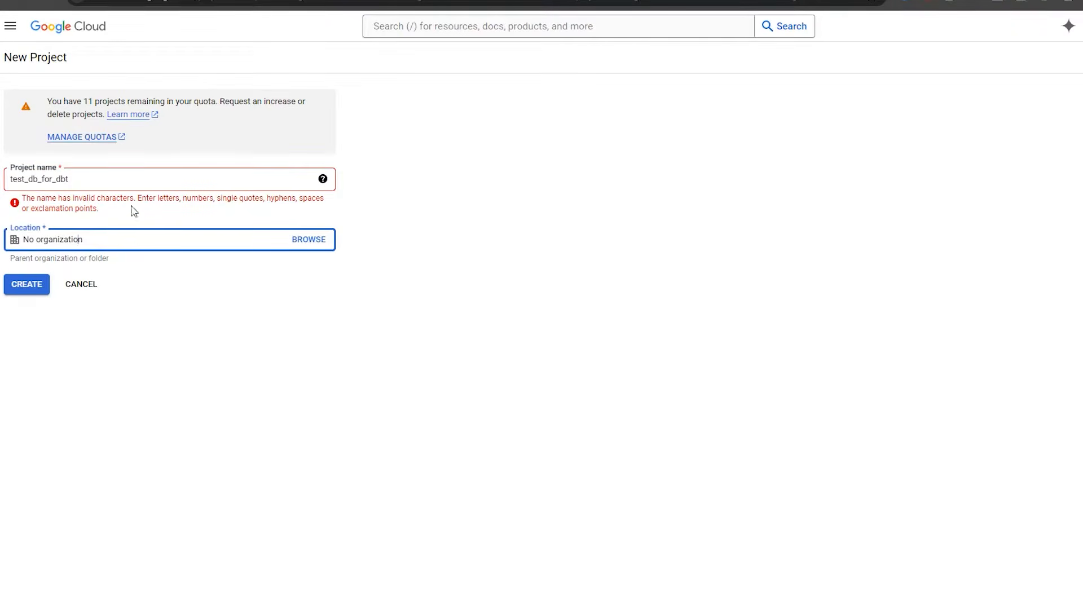
double_click(27, 179)
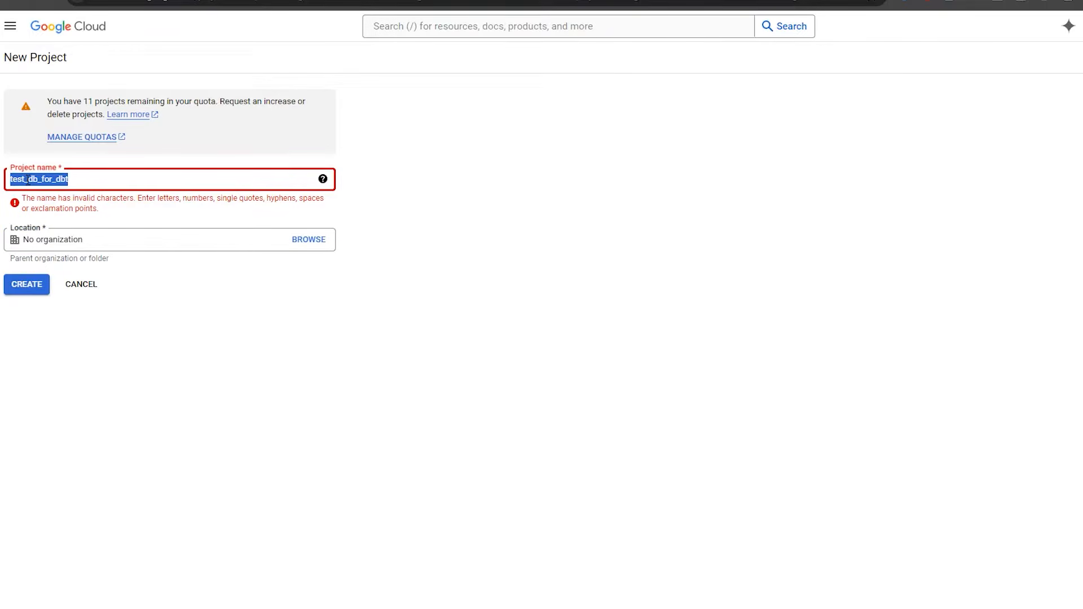
text(testdb)
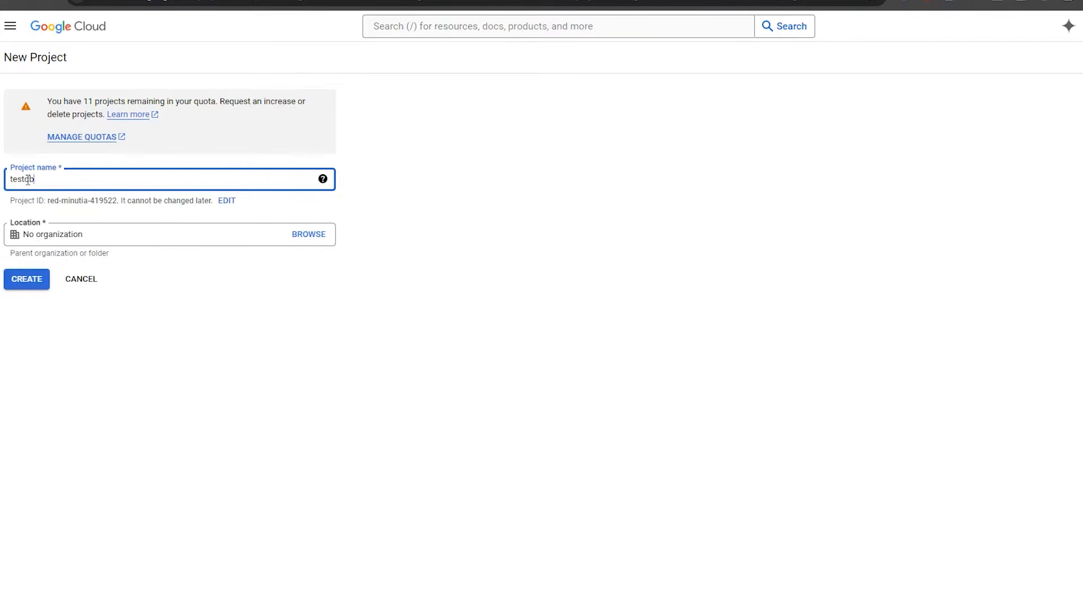
text(fordbt)
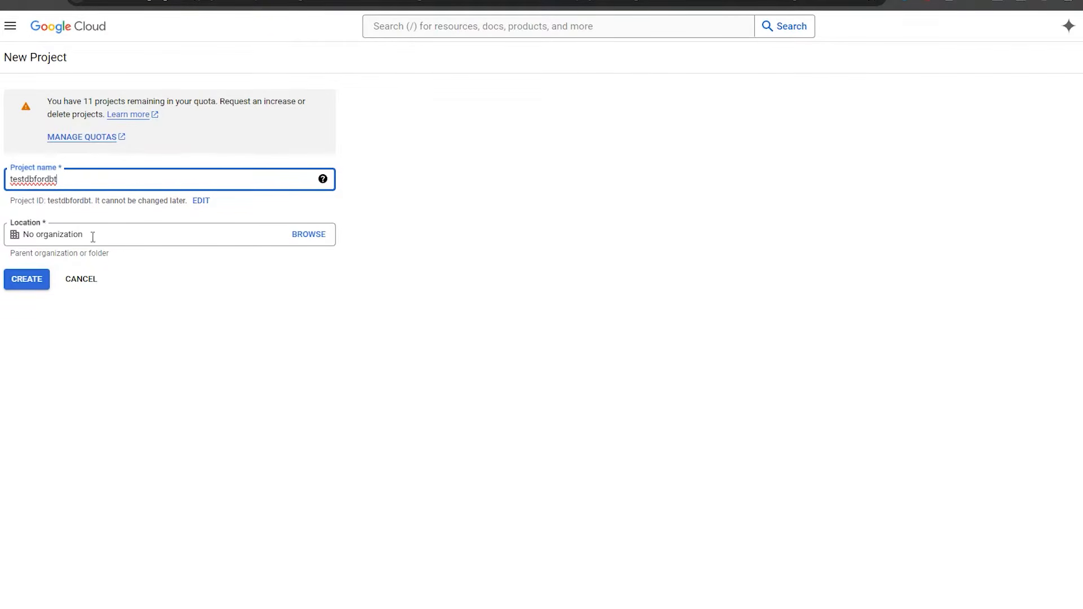
click(305, 235)
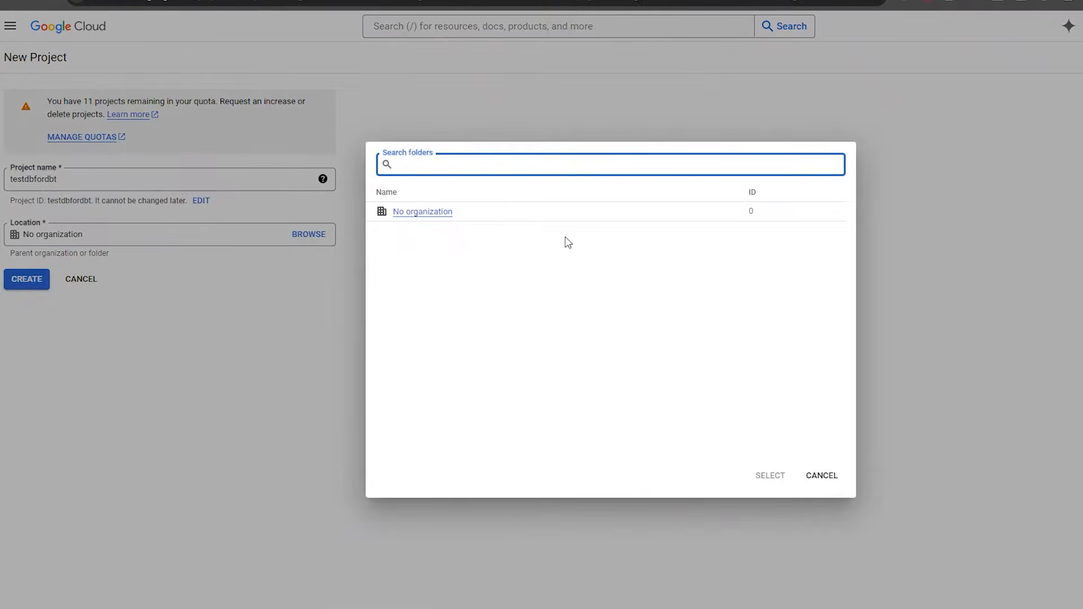
click(819, 479)
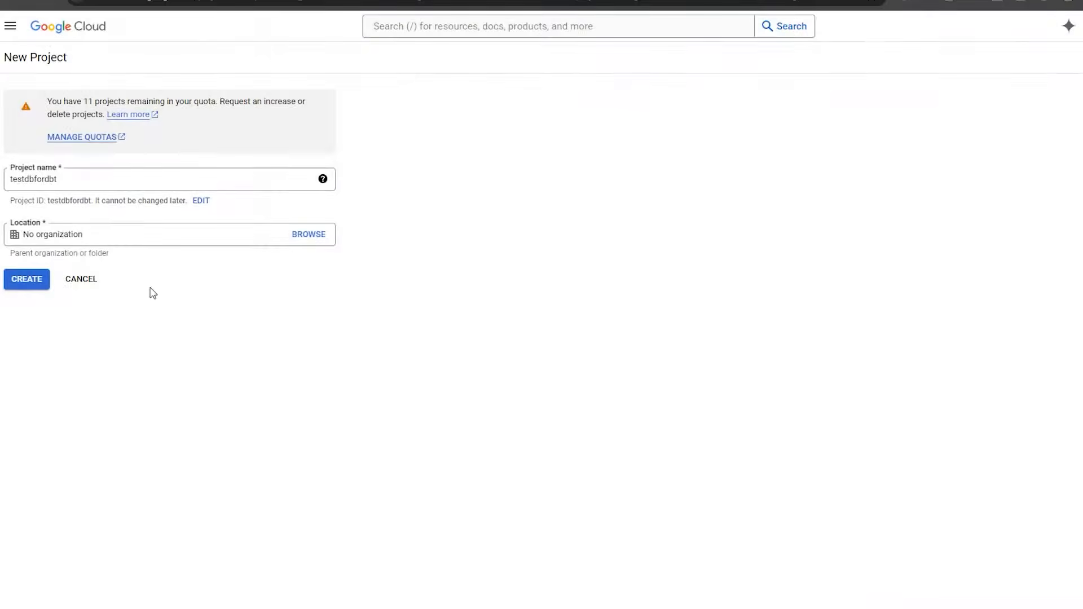
click(41, 283)
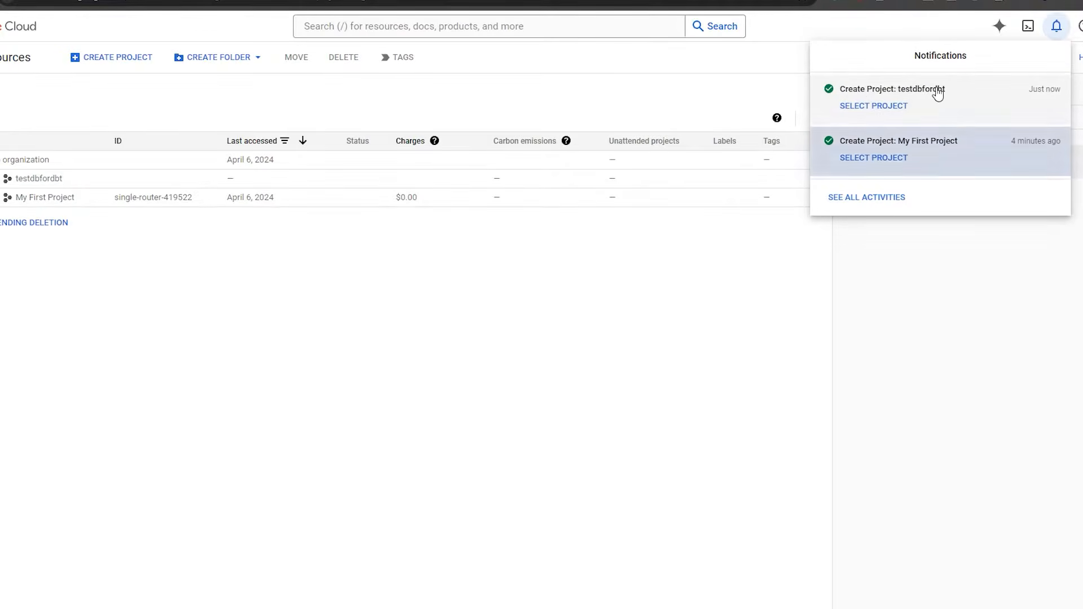
Switch to the testdbfordbt project and star the dbt-tutorial project by name.
click(968, 102)
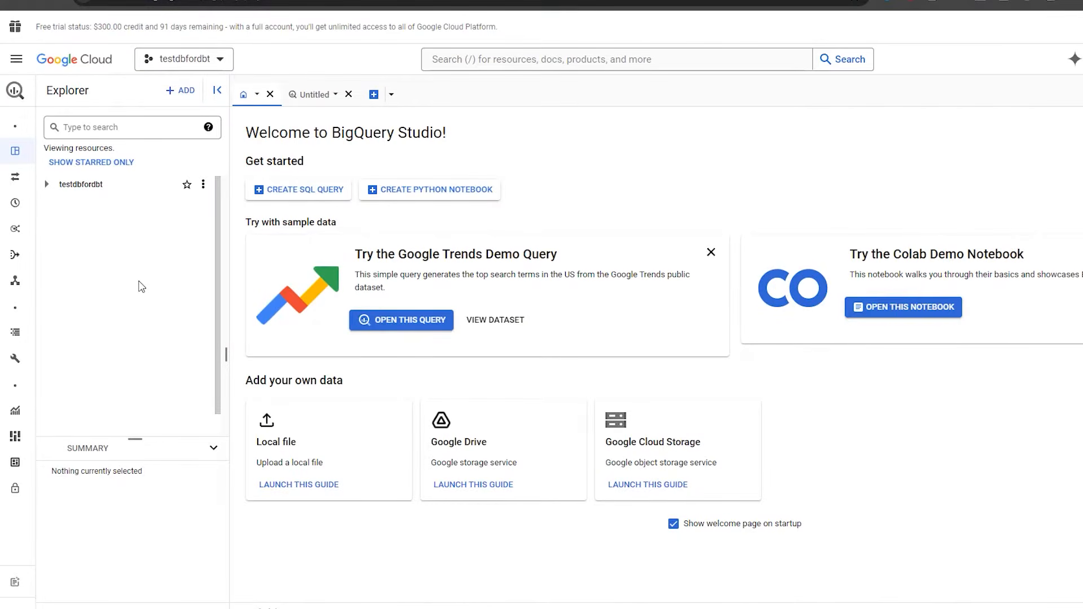
click(182, 92)
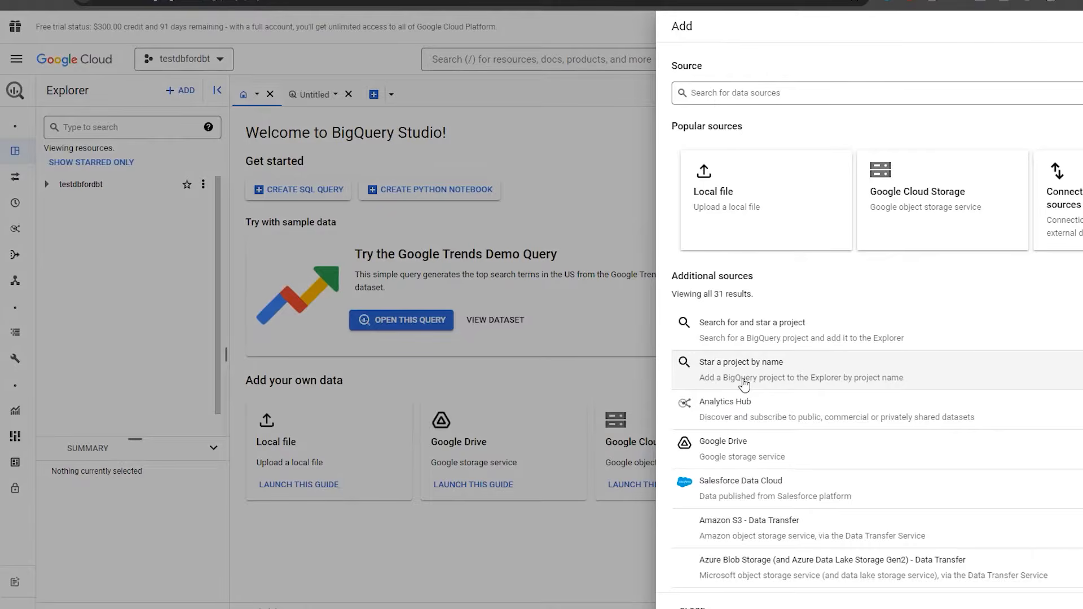
click(786, 376)
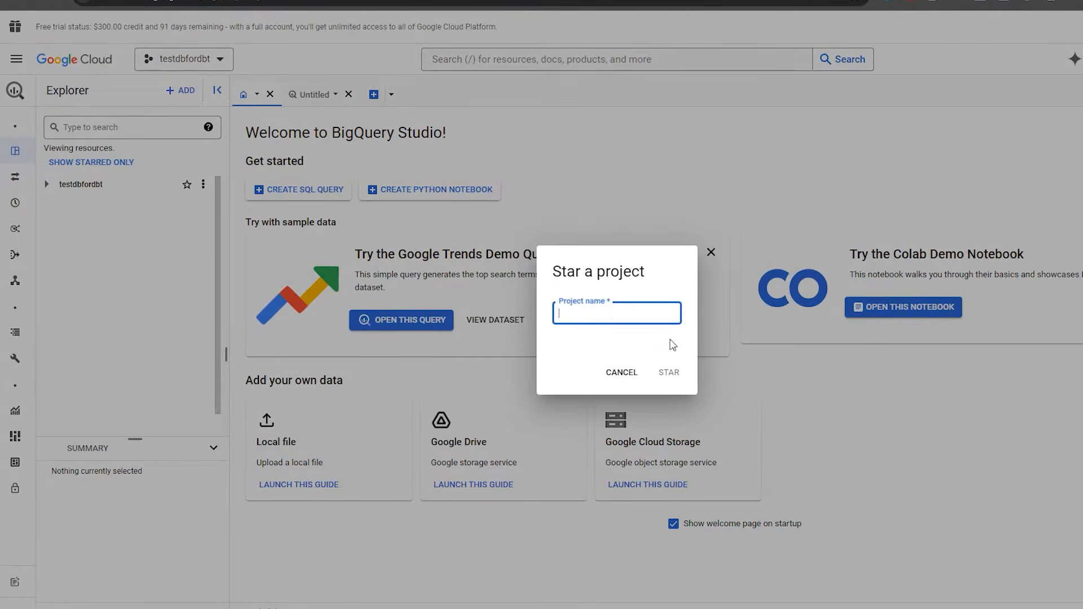
text(d)
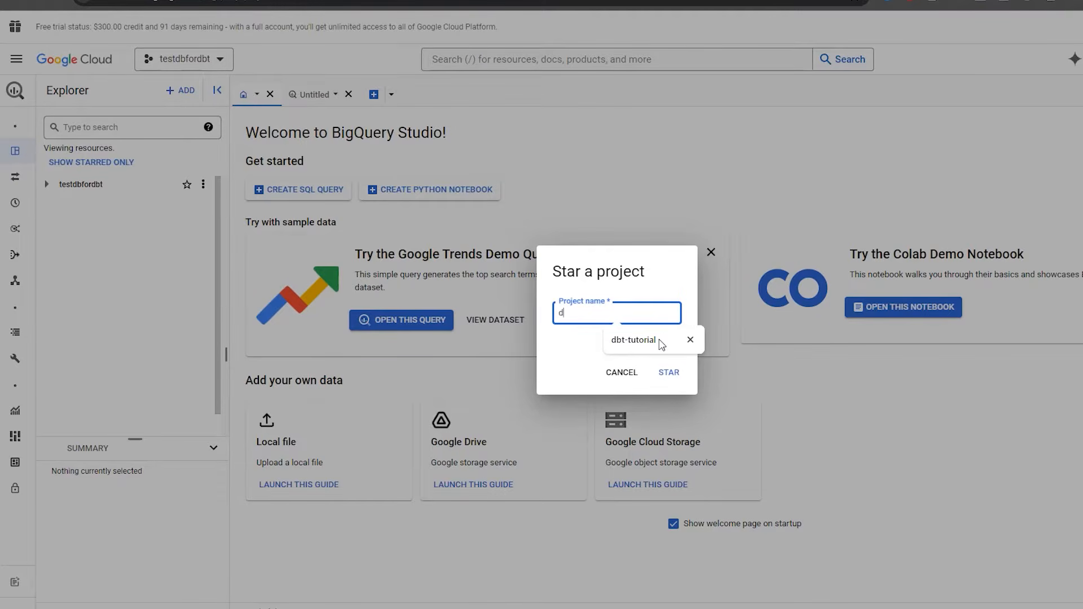
text(bt-tutori)
click(622, 338)
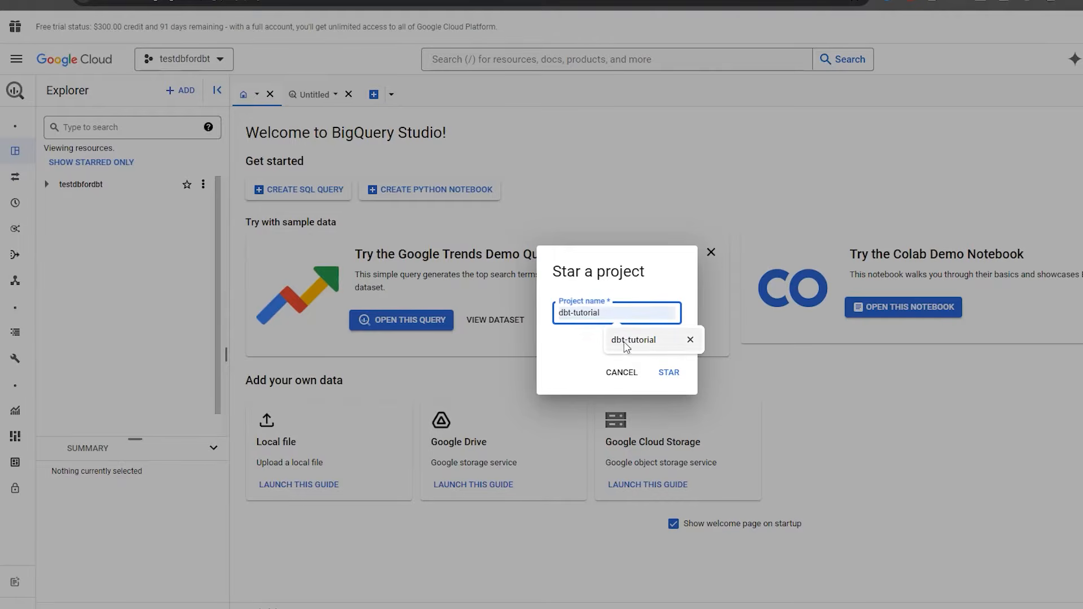
click(668, 372)
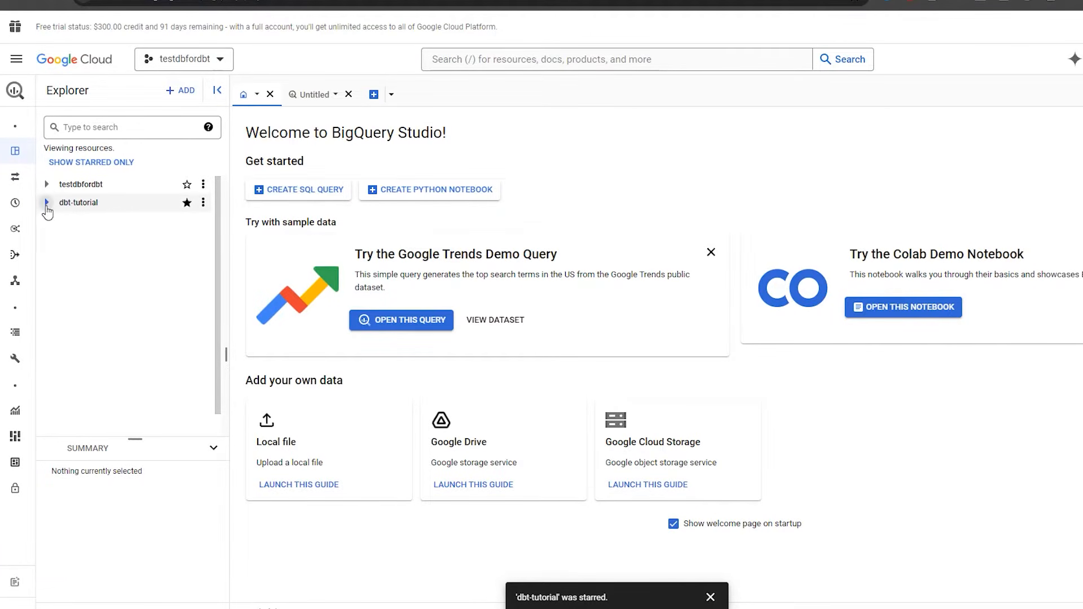
Expand dbt-tutorial and inspect the data_prep, jaffle_shop and stripe datasets.
click(48, 204)
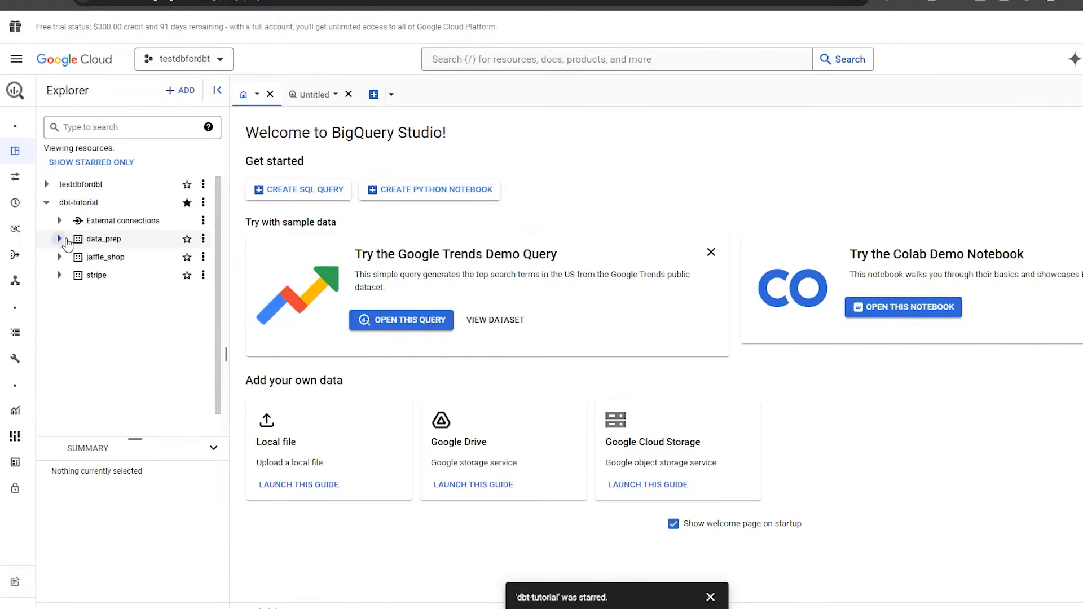
click(60, 239)
click(60, 239)
click(59, 258)
click(60, 257)
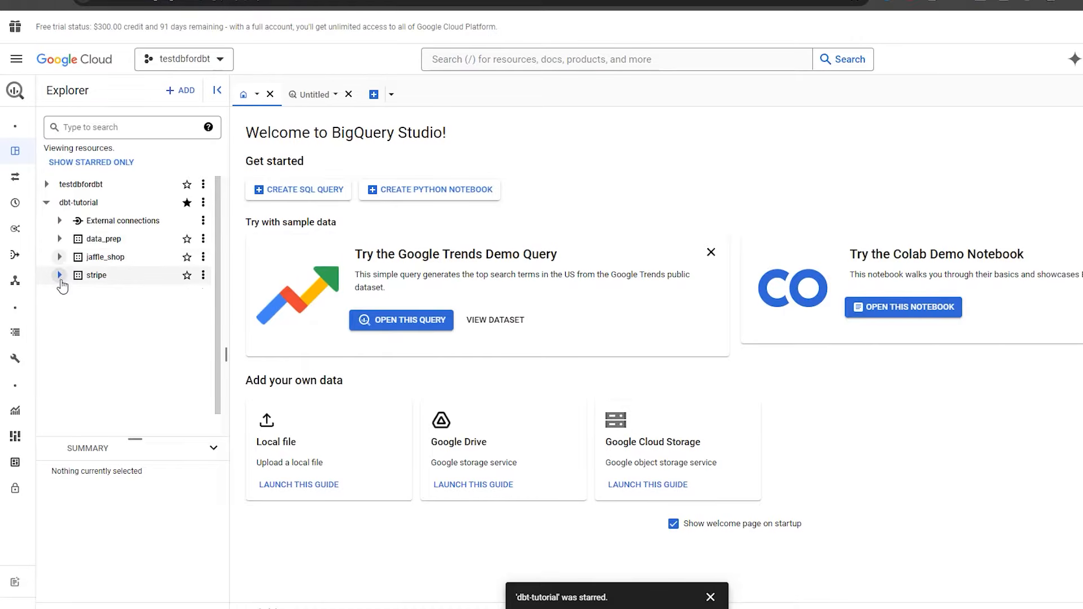
click(60, 275)
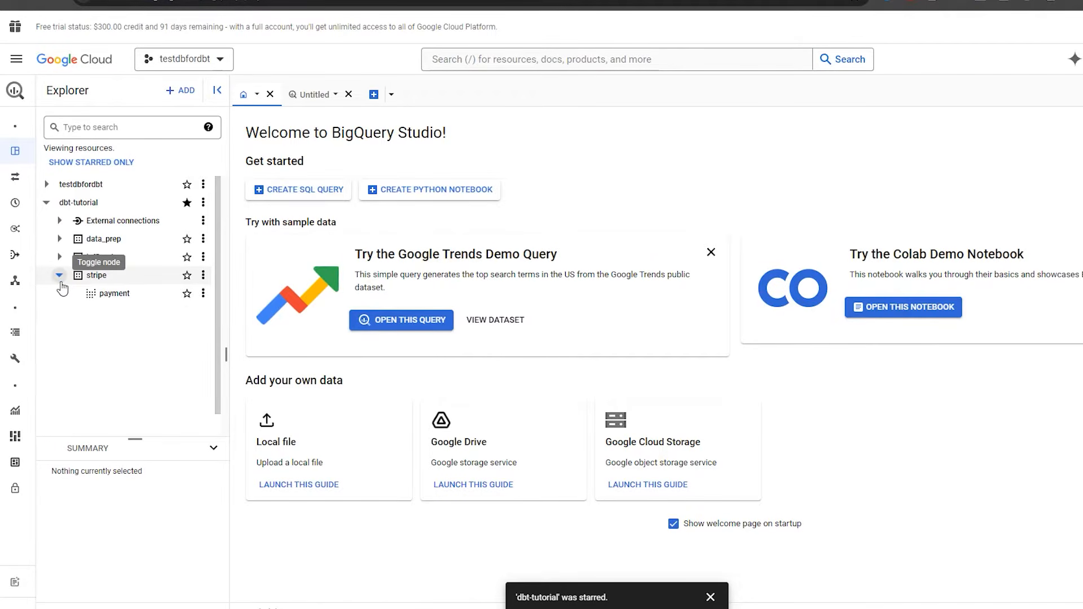
click(60, 275)
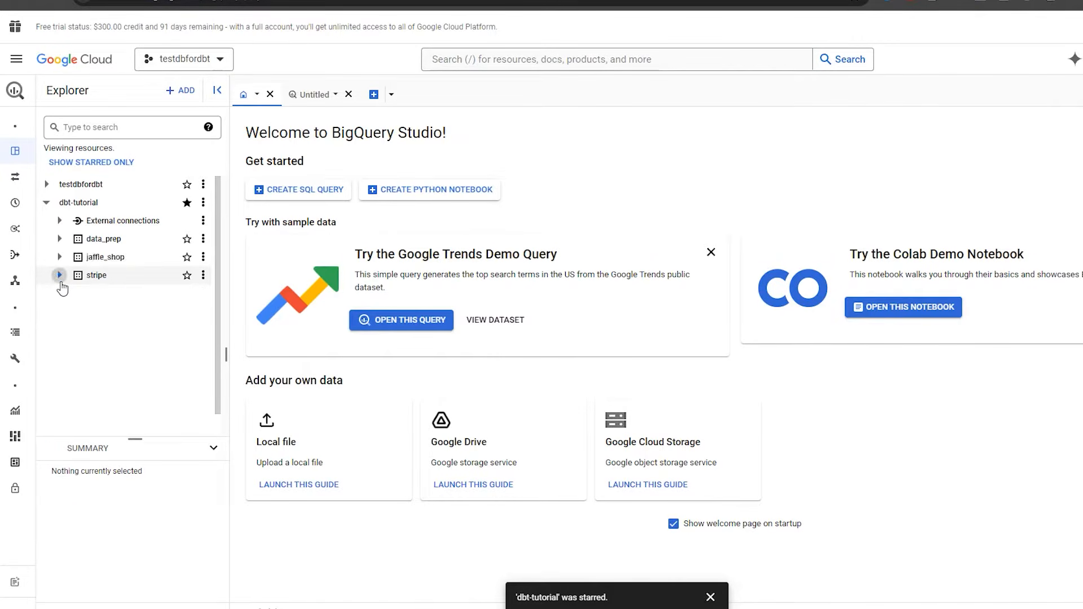
Write and run a new query: select * from dbt-tutorial.jaffle_shop.orders.
click(373, 95)
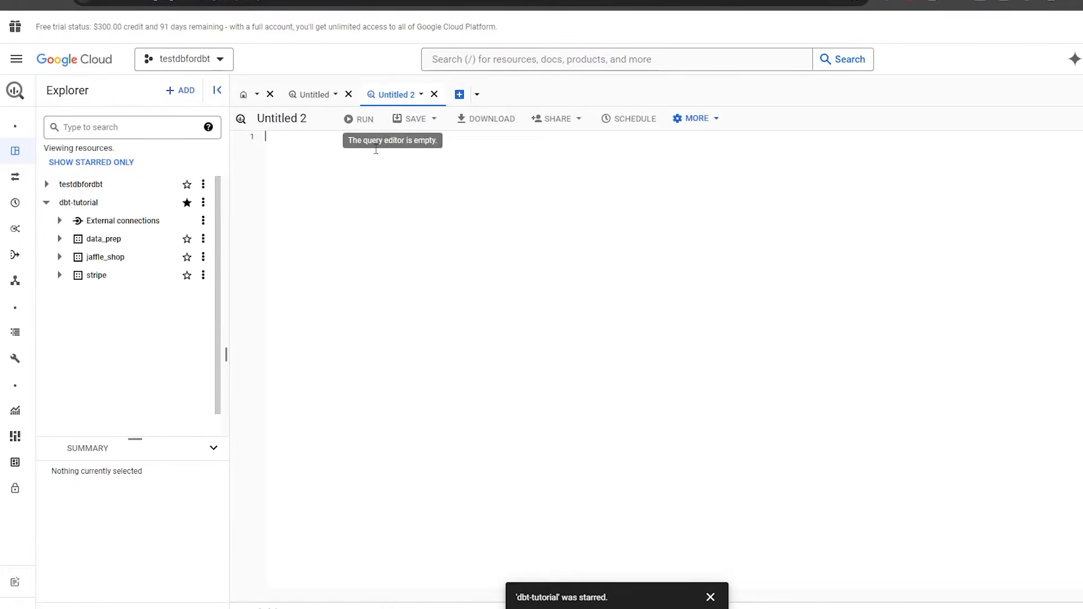
text(select * f)
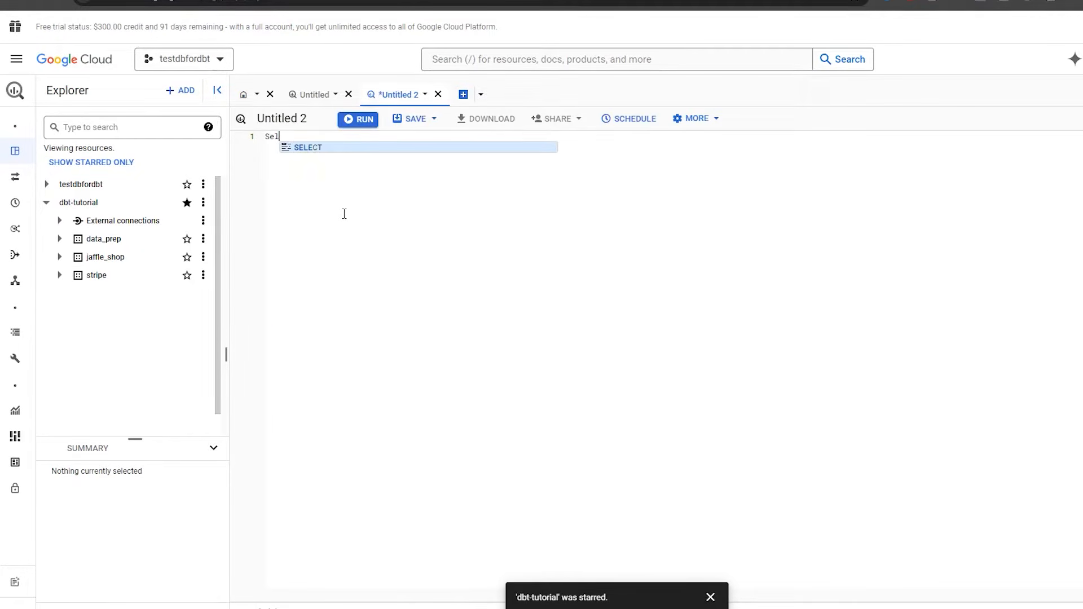
text(r)
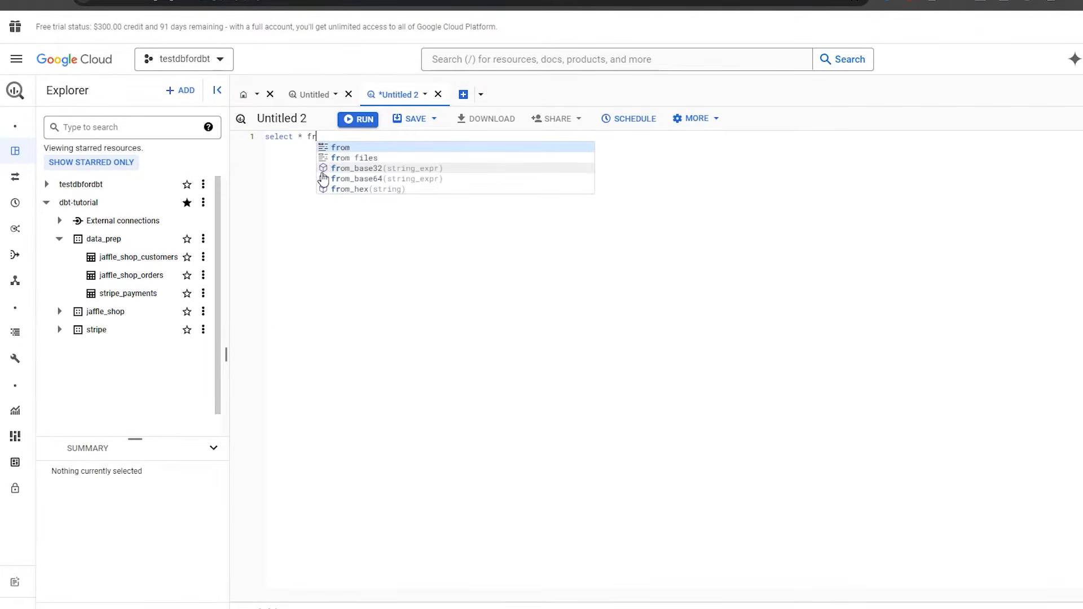
text(om )
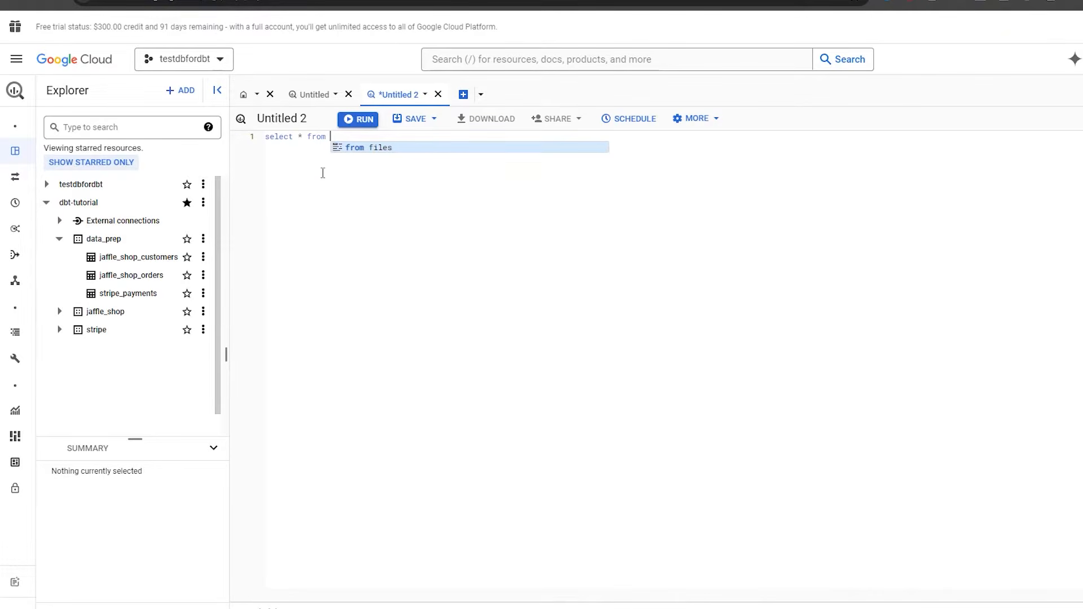
text(dbt-tutorial.)
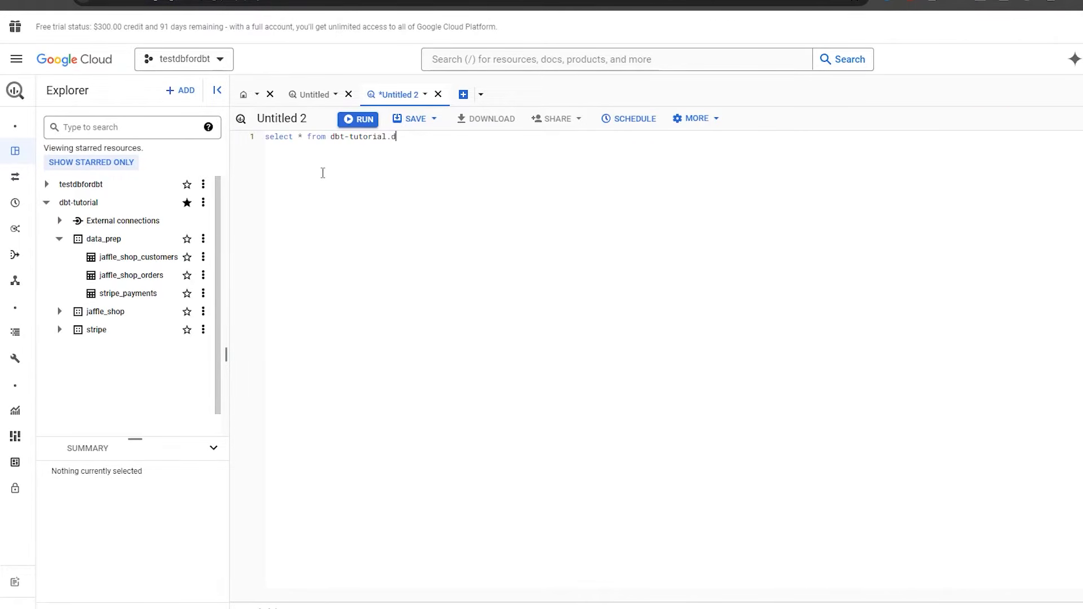
text(d)
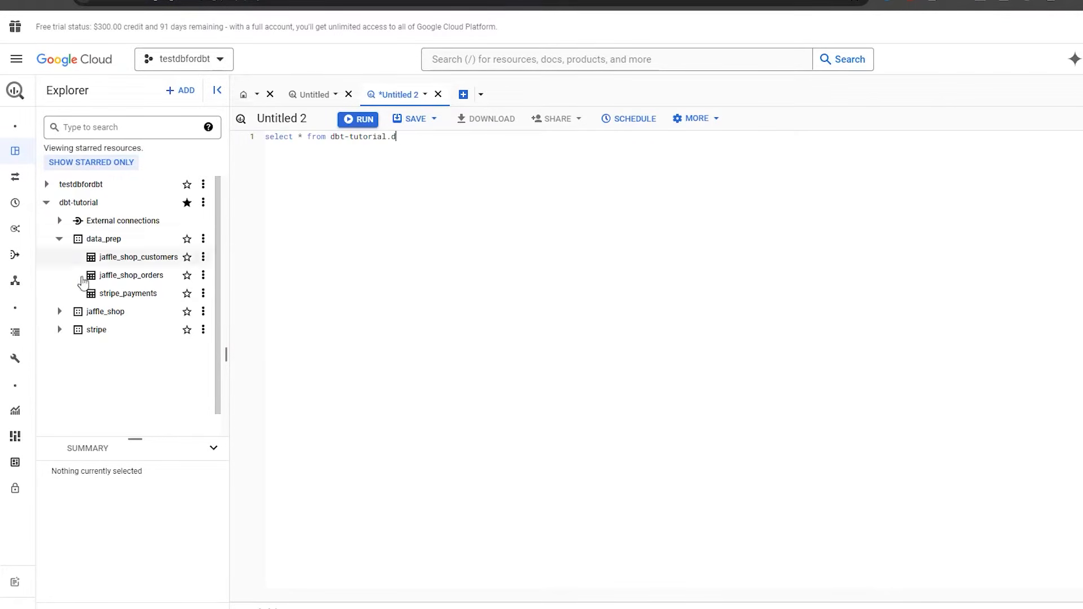
click(60, 311)
click(409, 142)
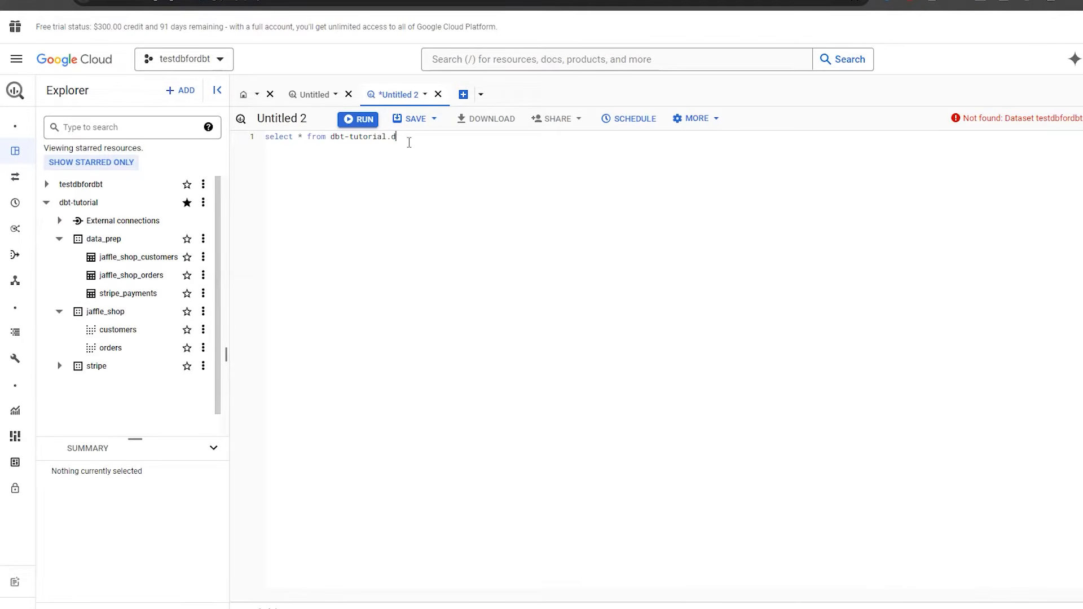
key(BackSpace)
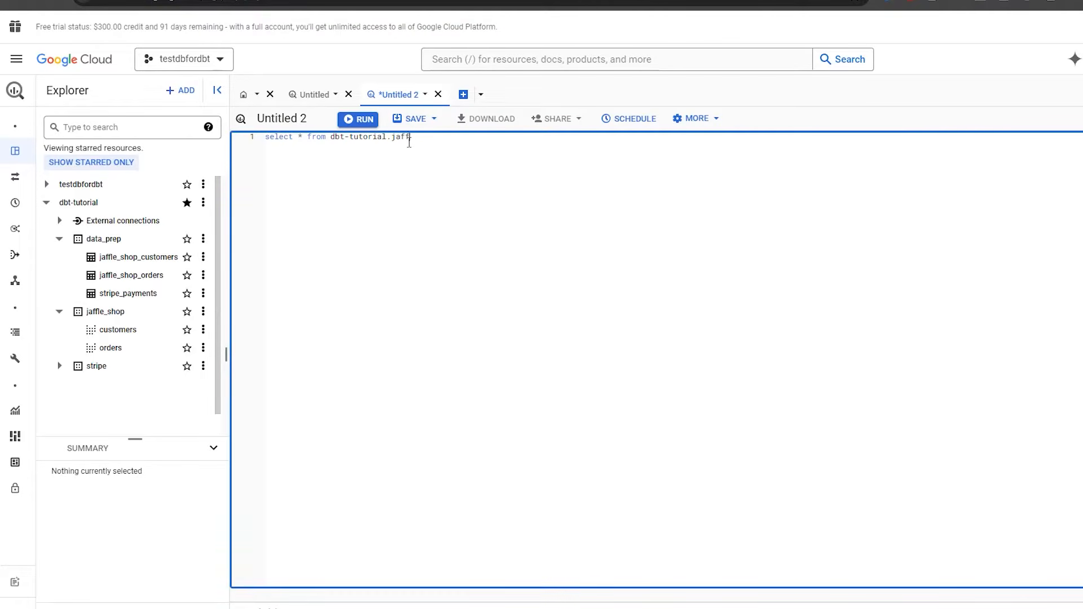
text(jaffle_shop.orders)
click(363, 119)
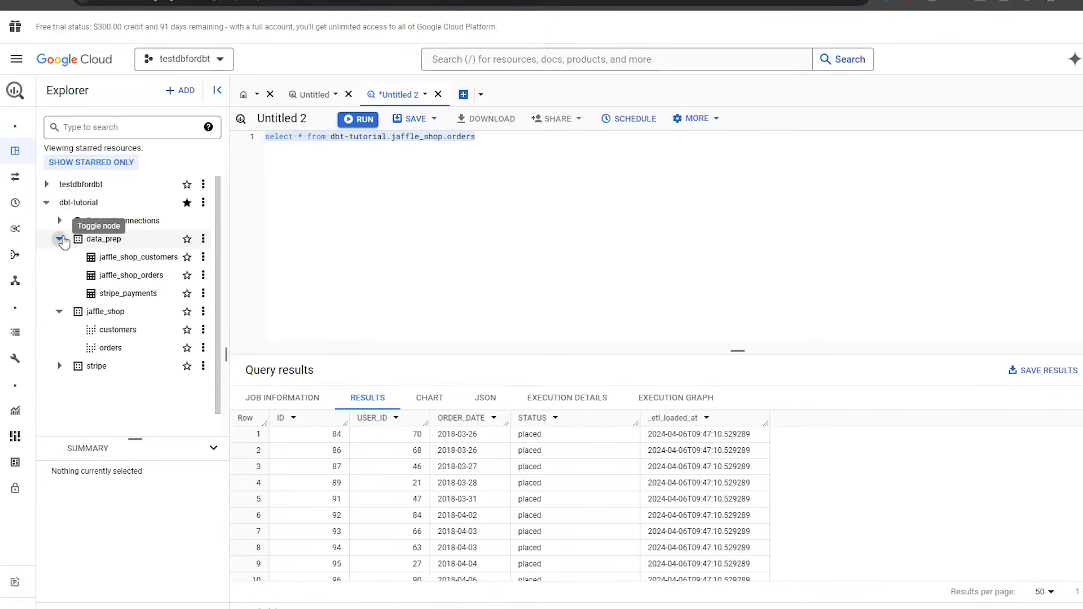
Collapse the data_prep and jaffle_shop datasets in the Explorer.
click(60, 238)
click(59, 258)
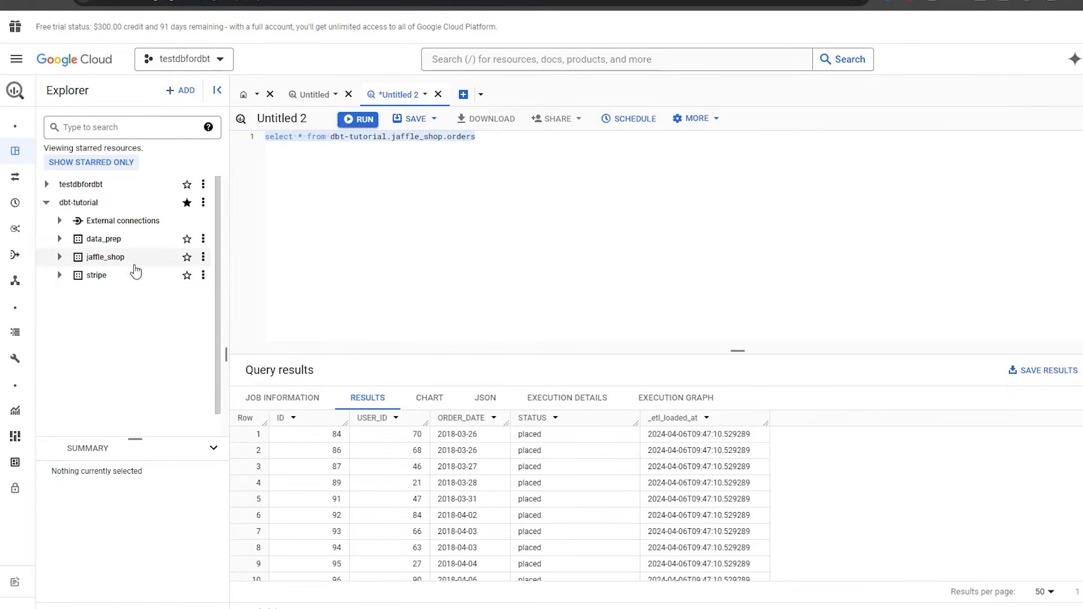
click(503, 241)
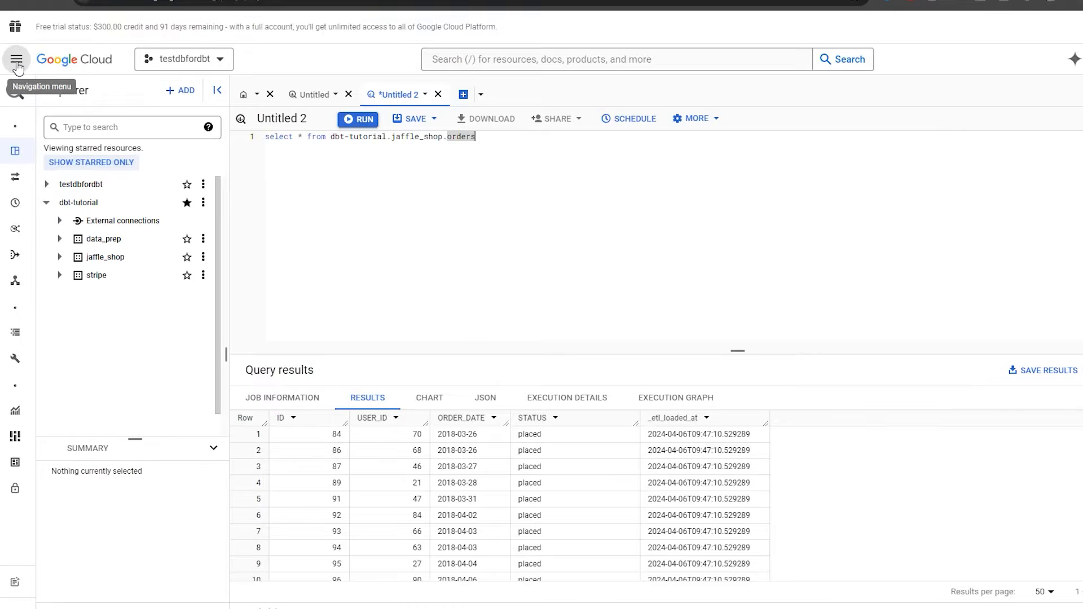
Go to APIs & Services Credentials for testdbfordbt, leaving the unsaved query, and list credential types.
click(17, 66)
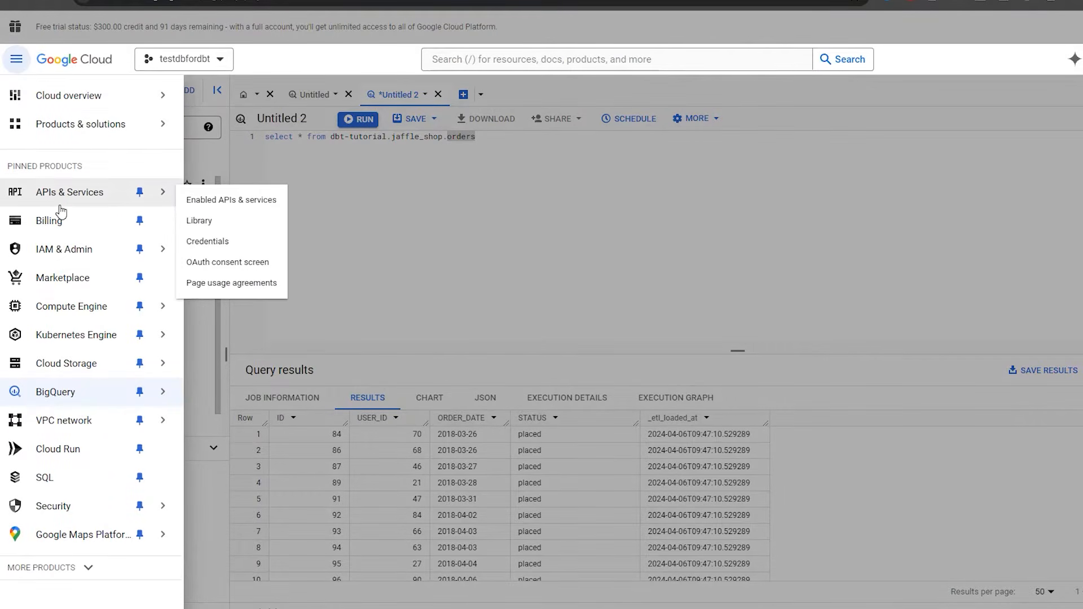
click(229, 241)
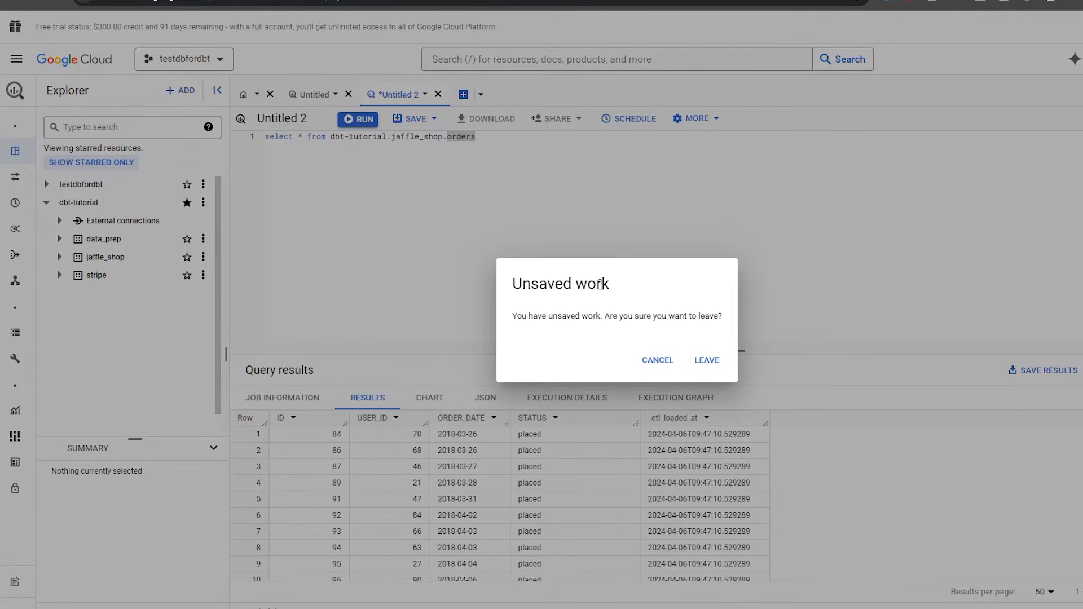
click(705, 361)
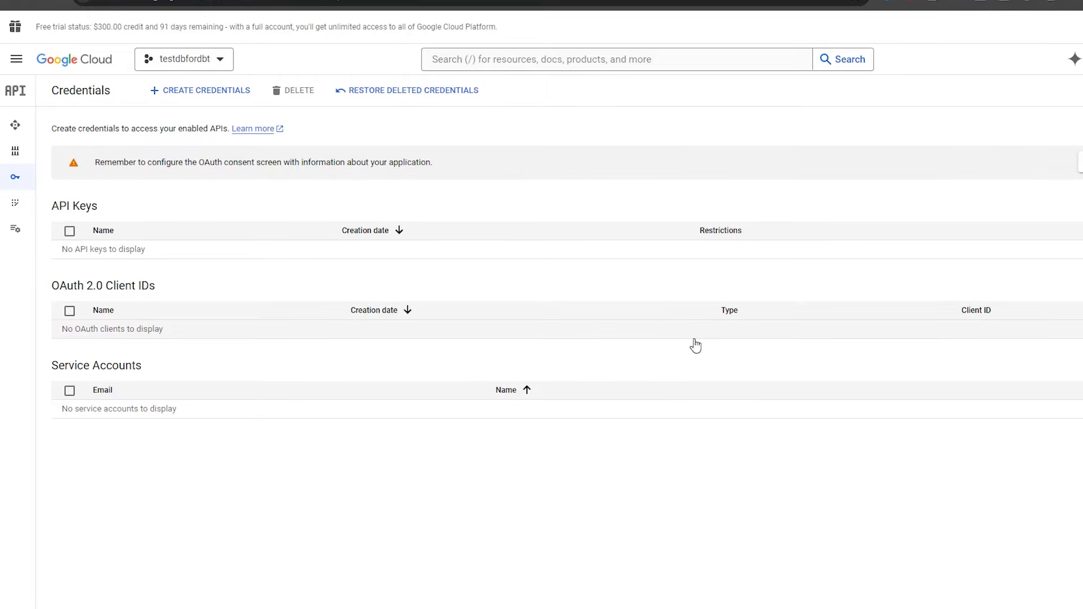
click(210, 58)
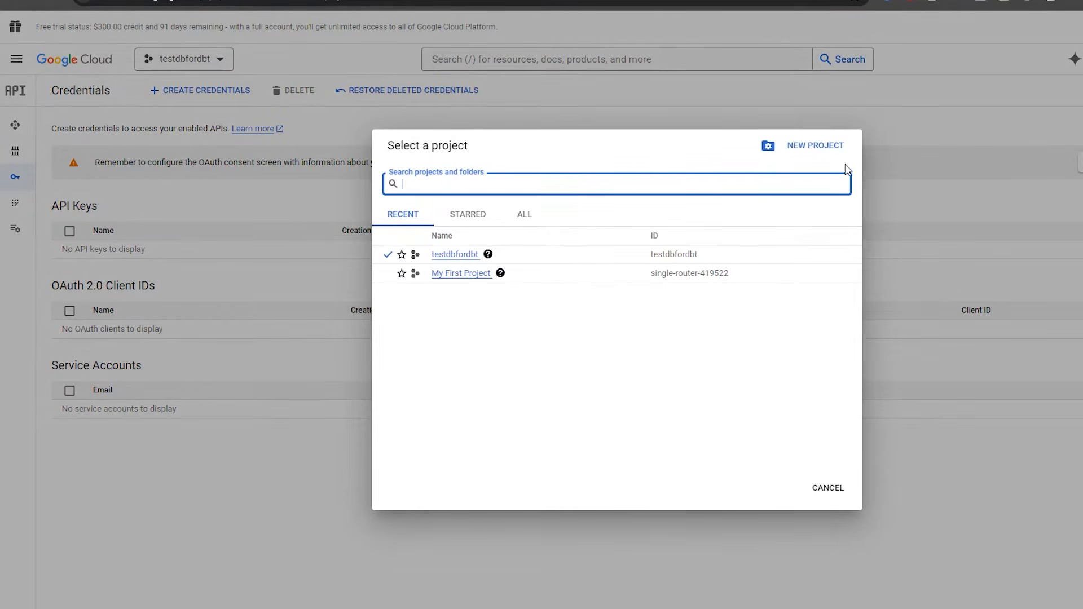
click(820, 488)
click(208, 93)
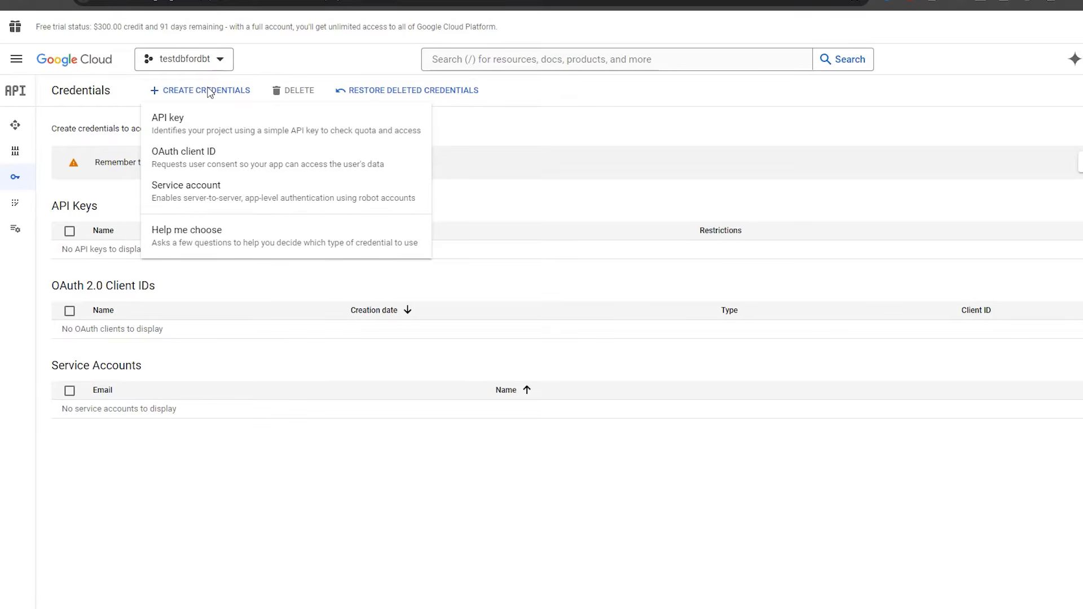
Start a new service account named dbt_bigquery and reuse that name as its description.
click(238, 193)
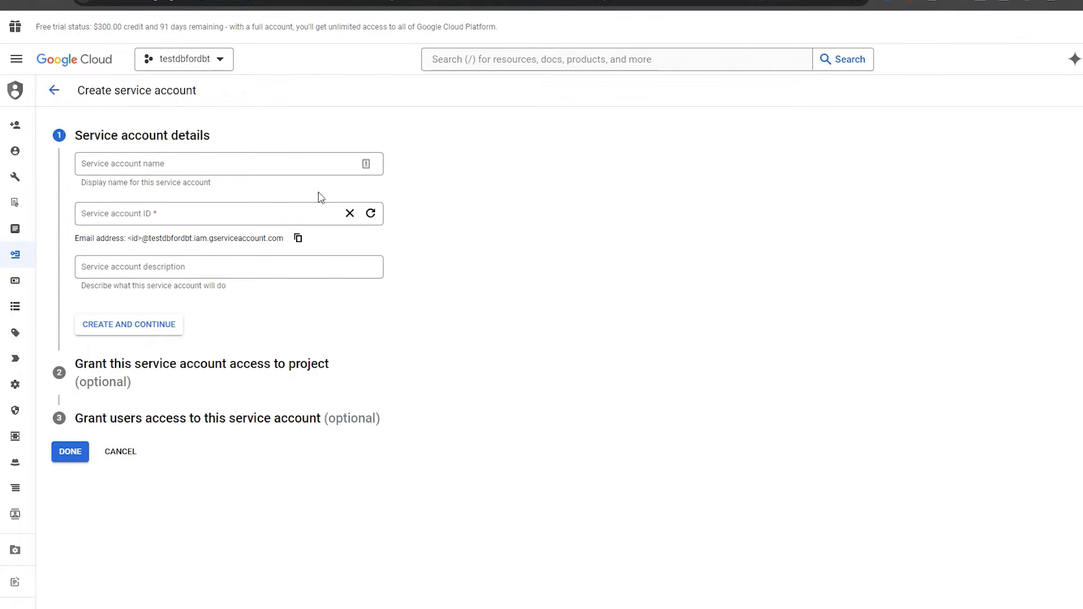
click(174, 164)
text(dbt_bigquery)
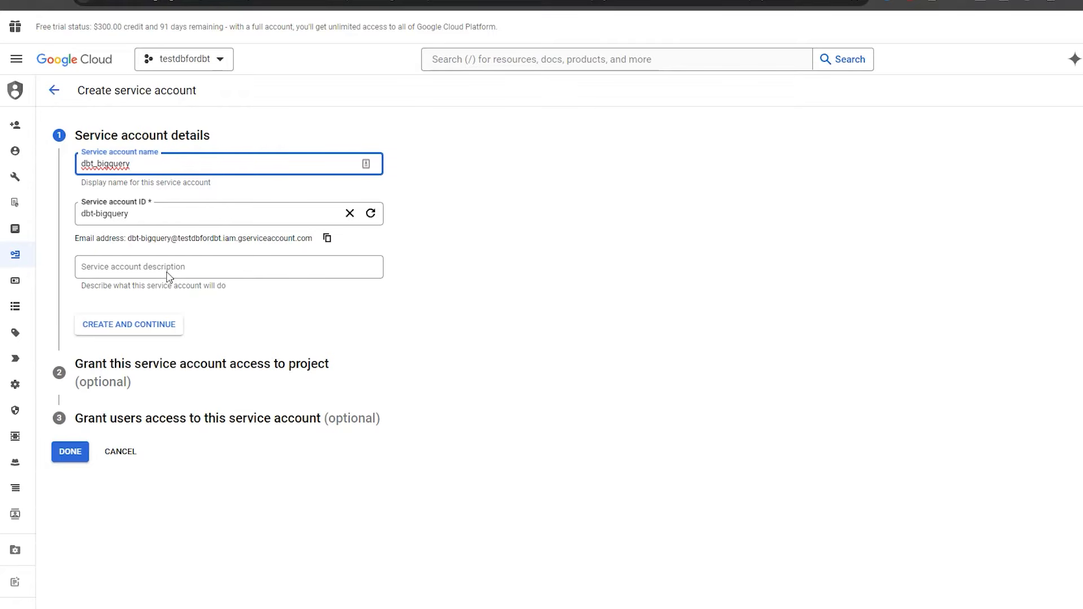
double_click(143, 164)
key(ctrl+c)
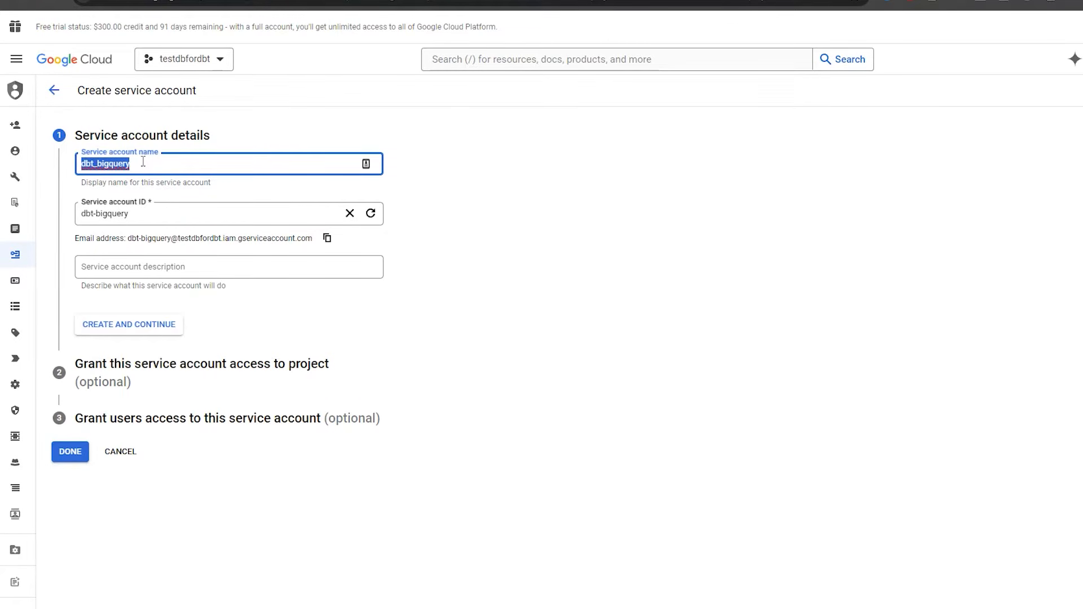
click(117, 267)
key(ctrl+v)
click(441, 340)
Grant the service account the Basic > Owner role and finish creating it.
click(151, 330)
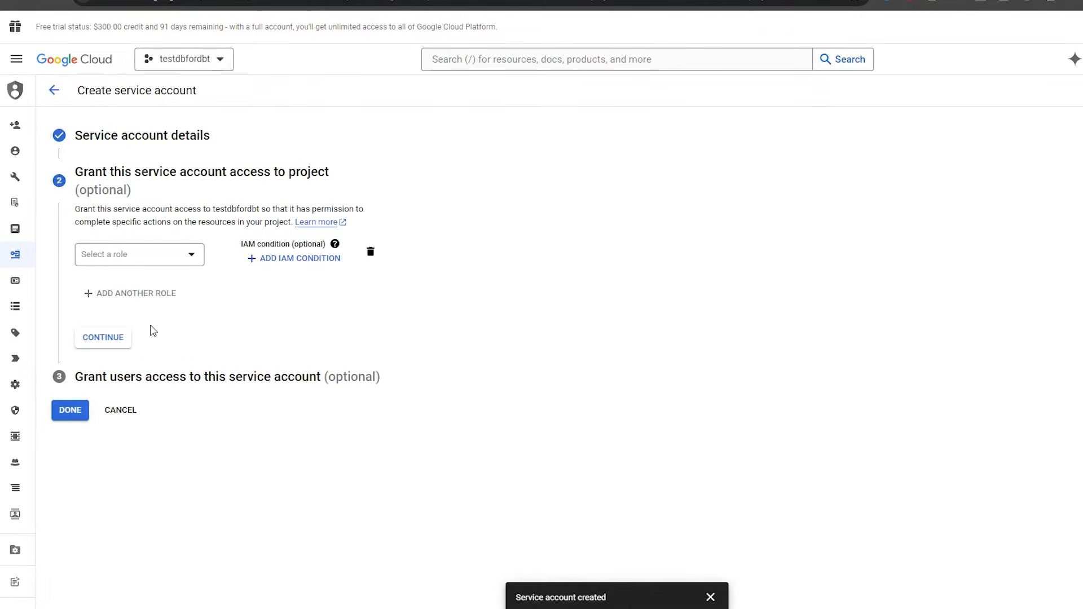
click(164, 257)
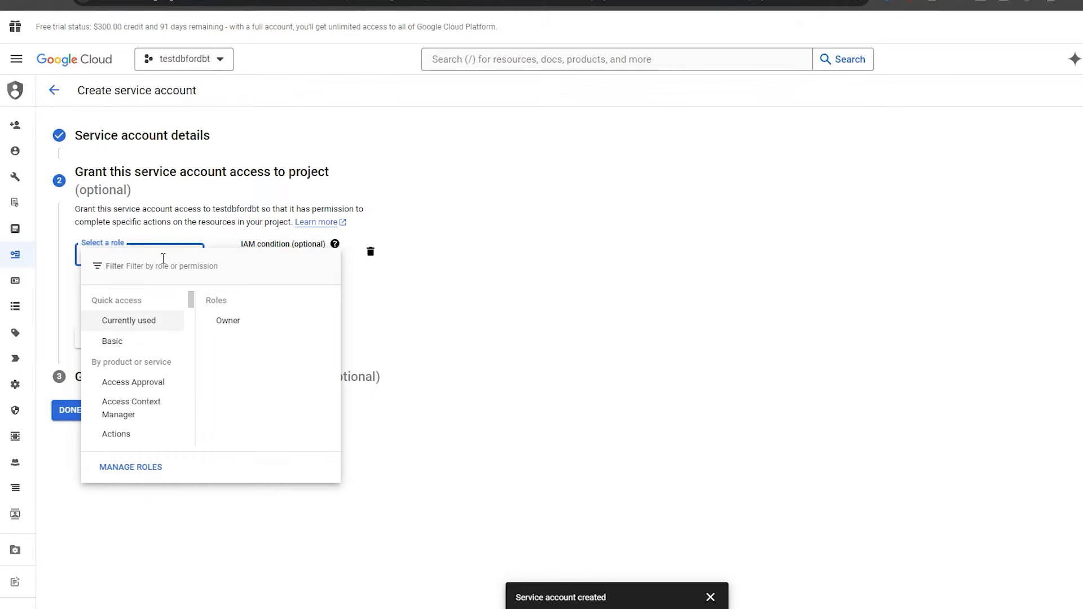
mouse_move(136, 348)
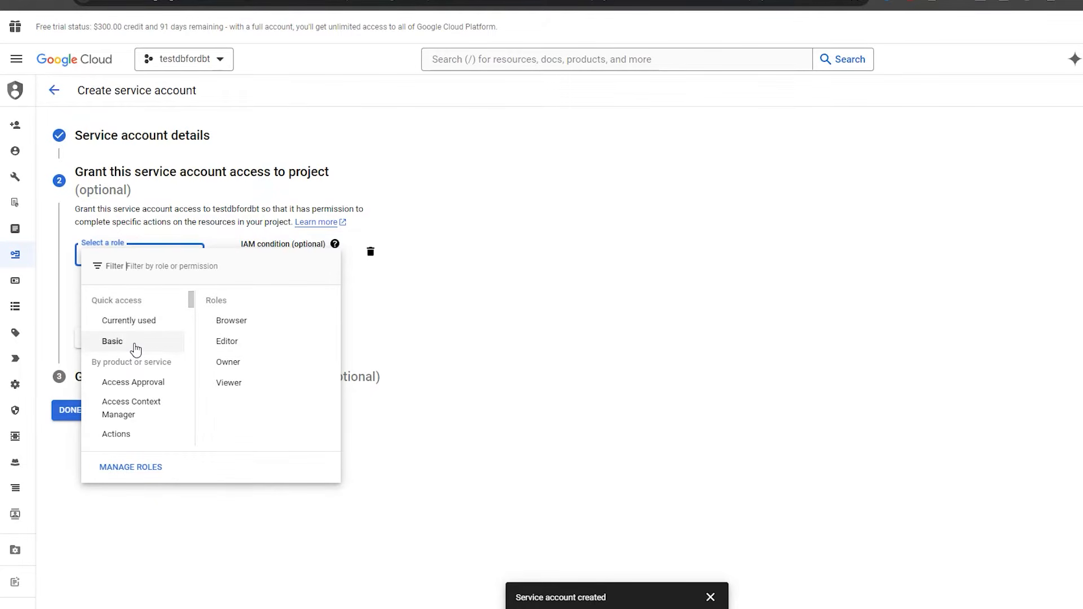
click(262, 367)
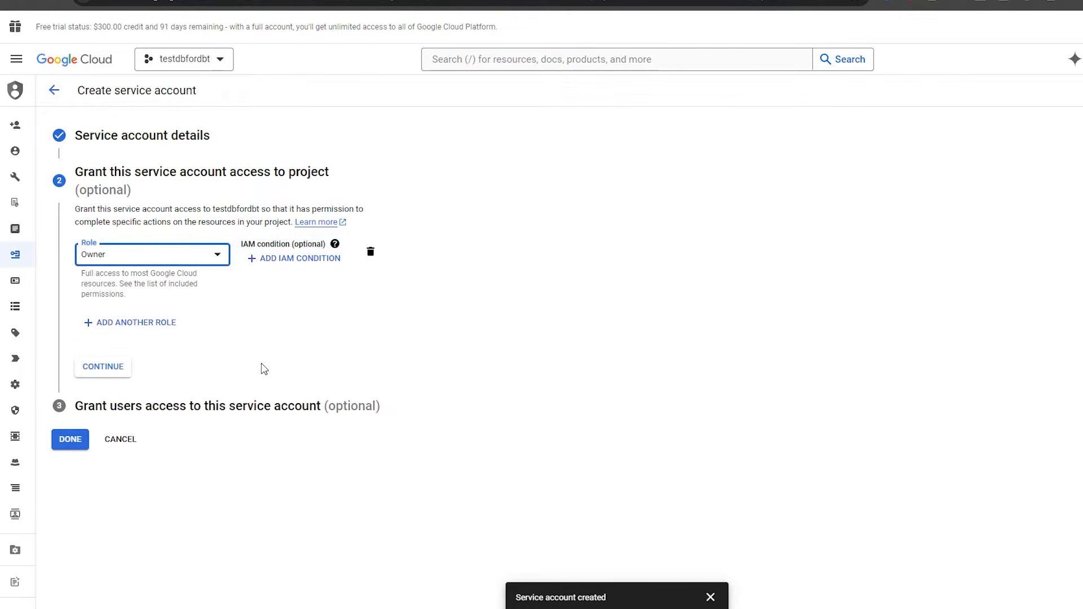
click(108, 370)
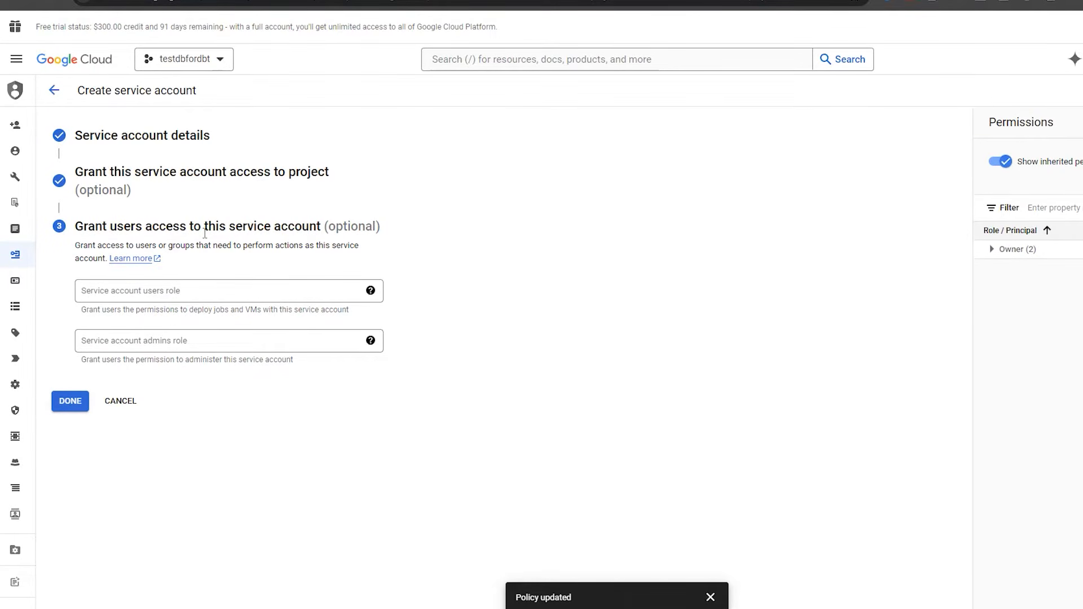
click(73, 402)
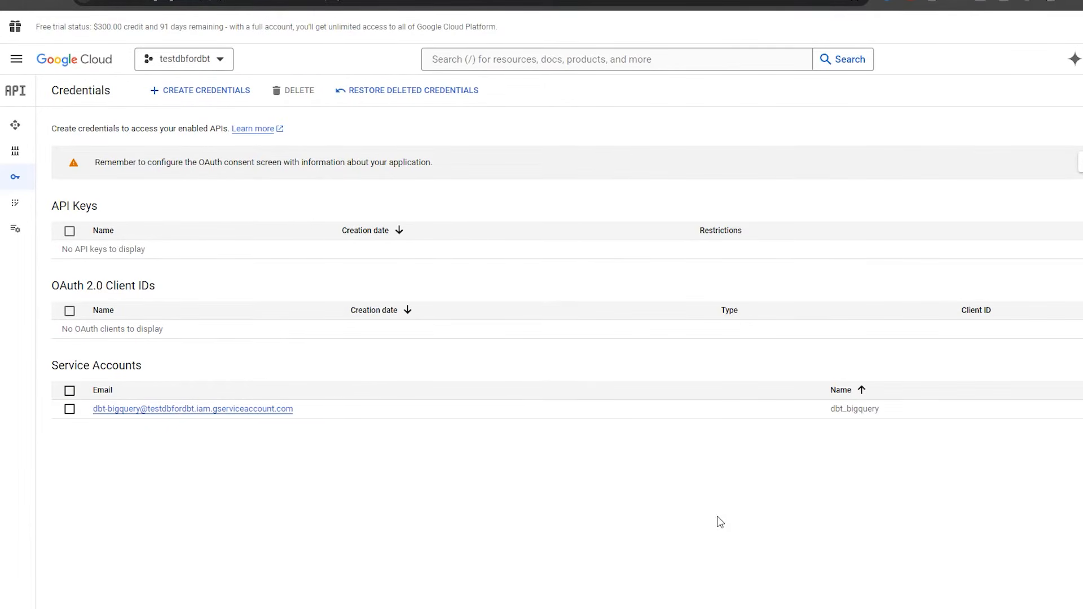
From dbt_bigquery's KEYS tab, create and download a new JSON private key.
click(340, 407)
click(227, 413)
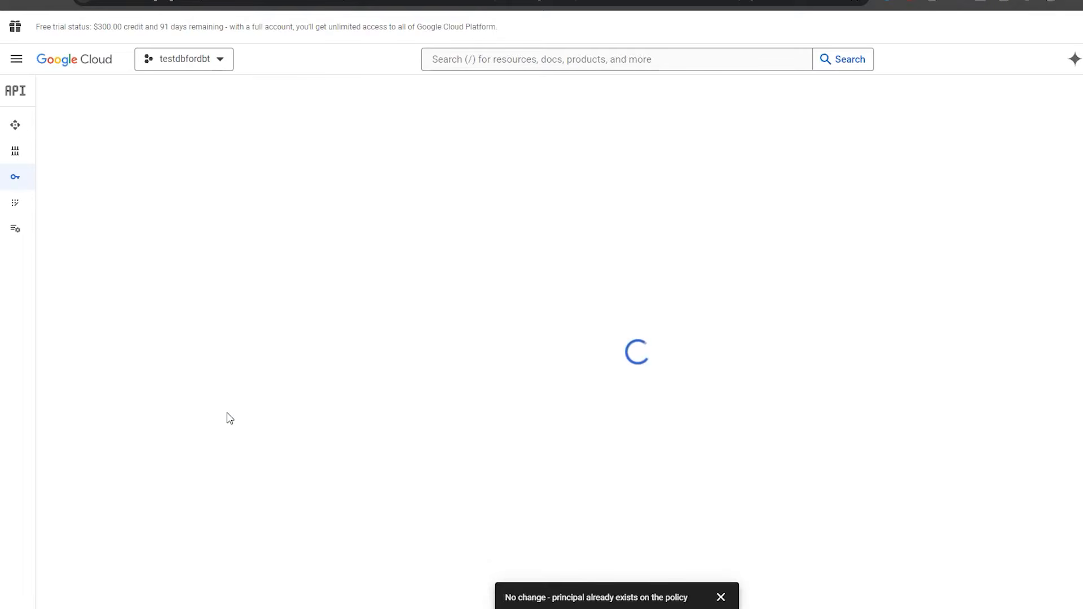
click(213, 119)
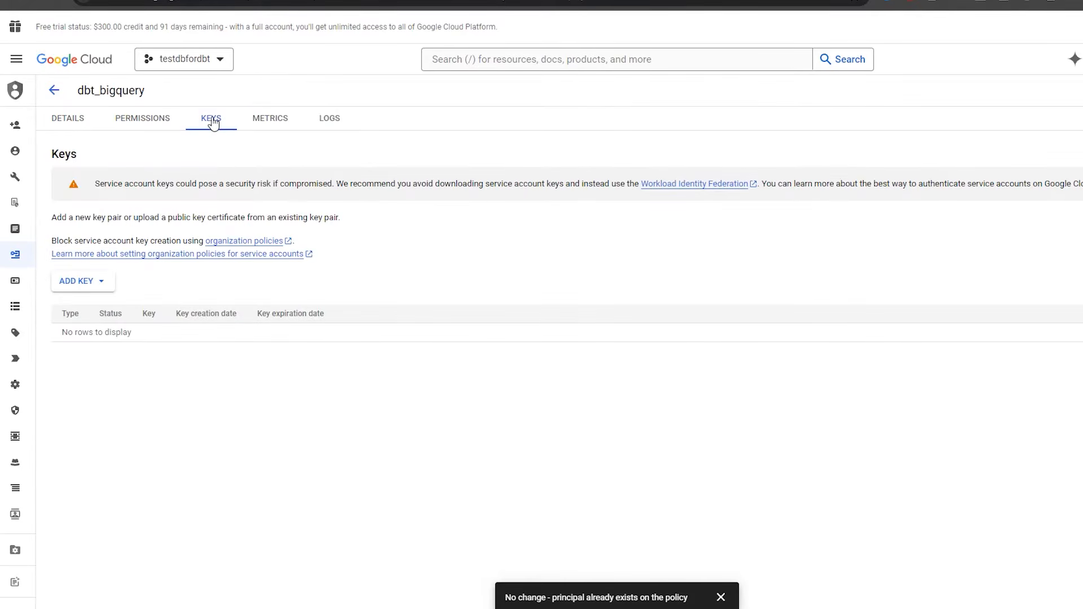
click(66, 286)
click(74, 303)
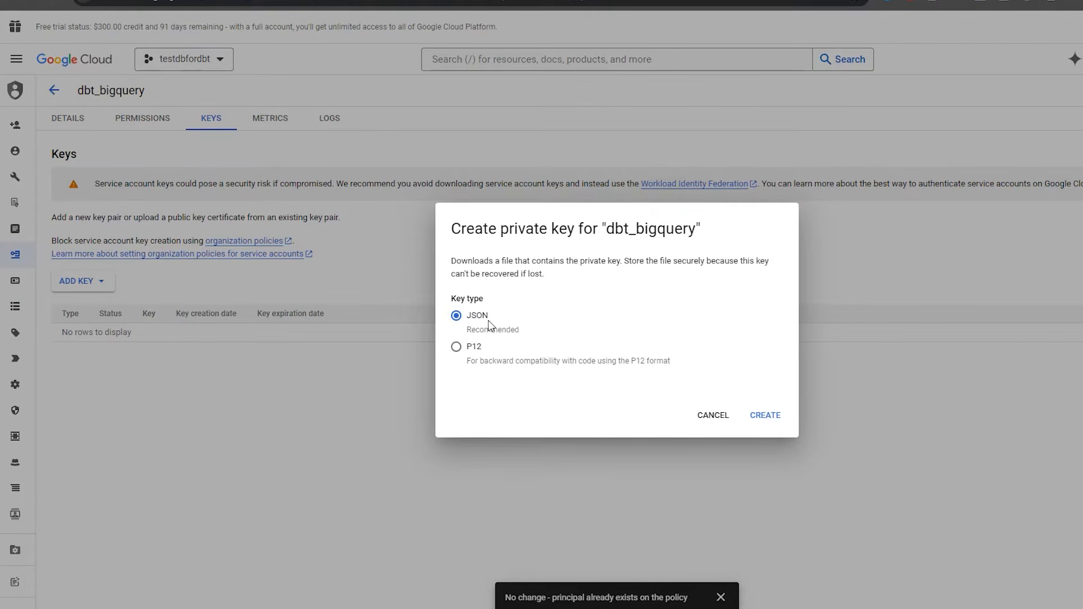
click(774, 415)
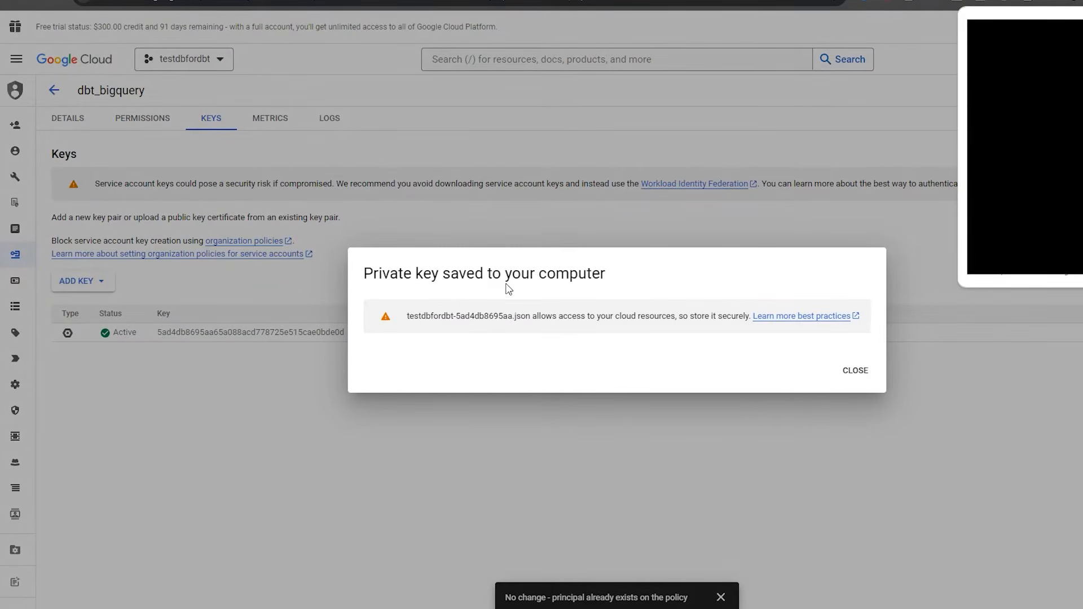
click(857, 371)
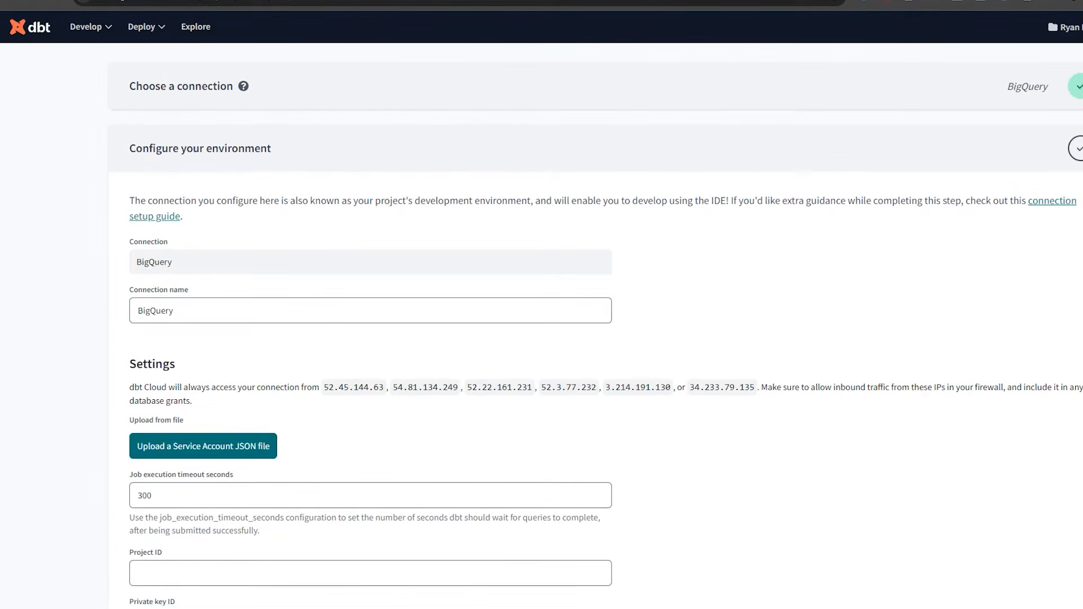
Upload the downloaded dbt_bigquery JSON key file, then scroll down to the development credentials.
scroll(743, 333, down, 5)
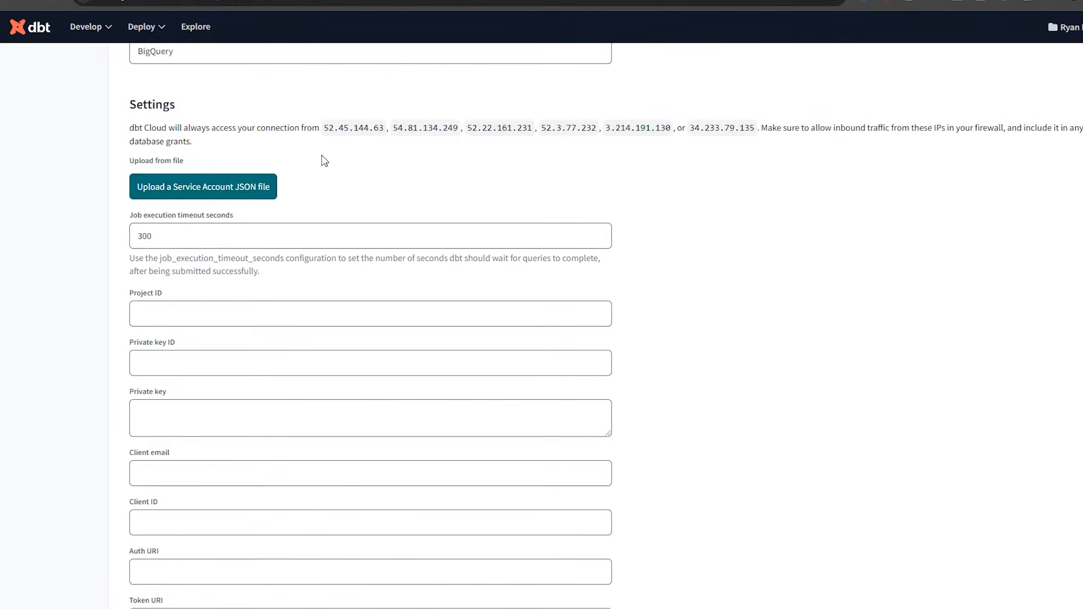
click(264, 188)
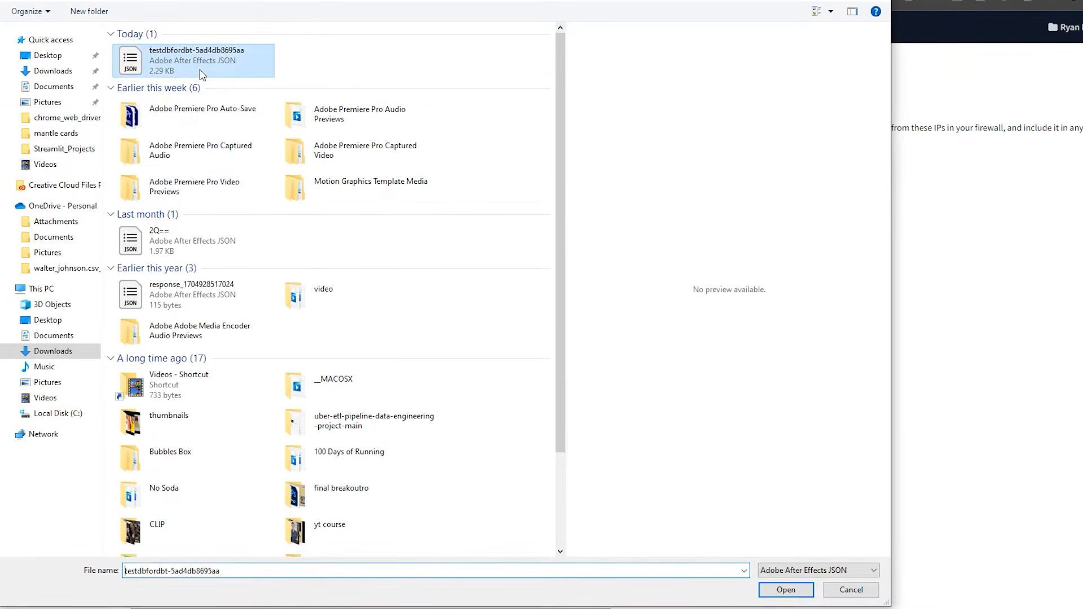
double_click(202, 74)
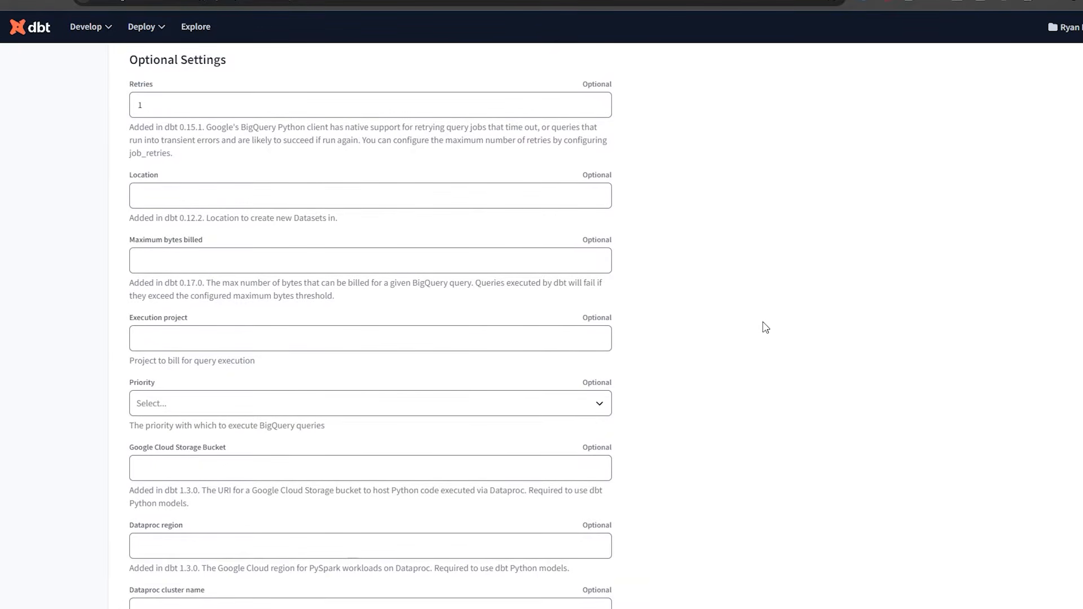
scroll(765, 327, down, 4)
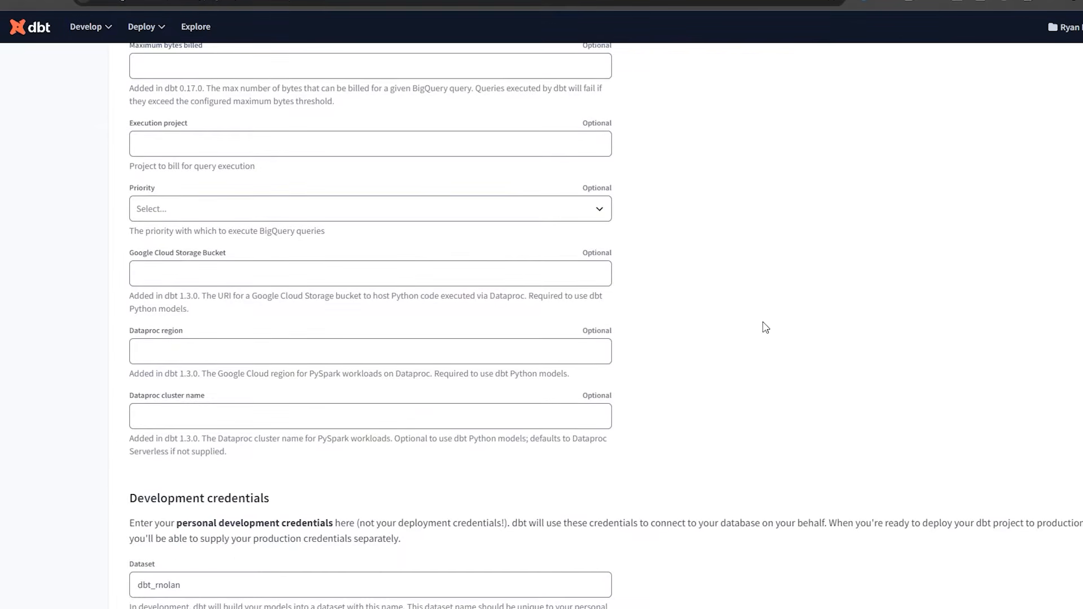
scroll(765, 328, down, 5)
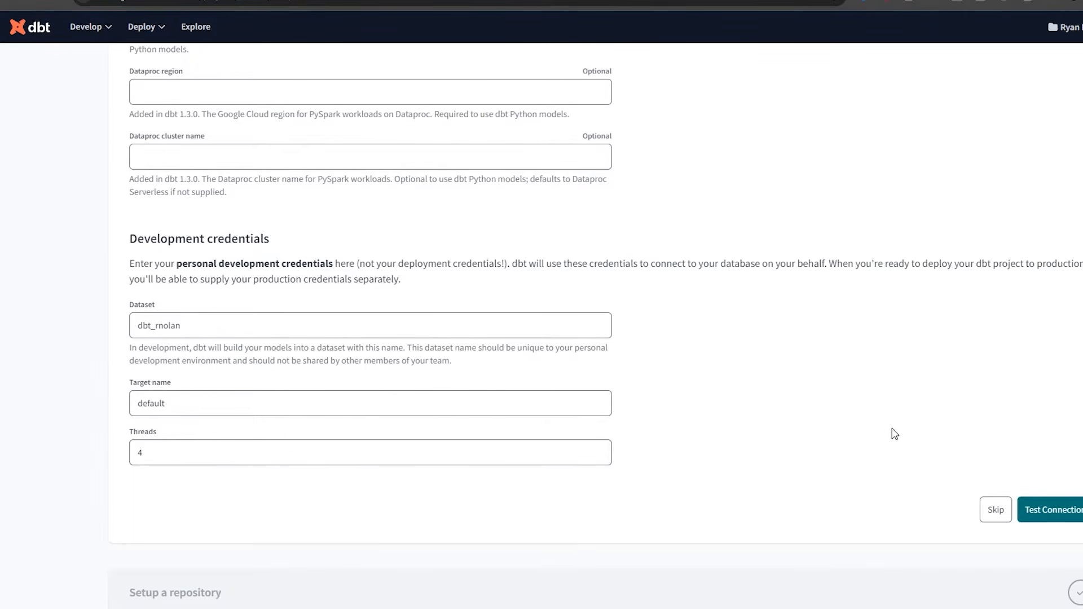
Test the BigQuery connection and, once it succeeds, continue to repository setup.
click(1063, 510)
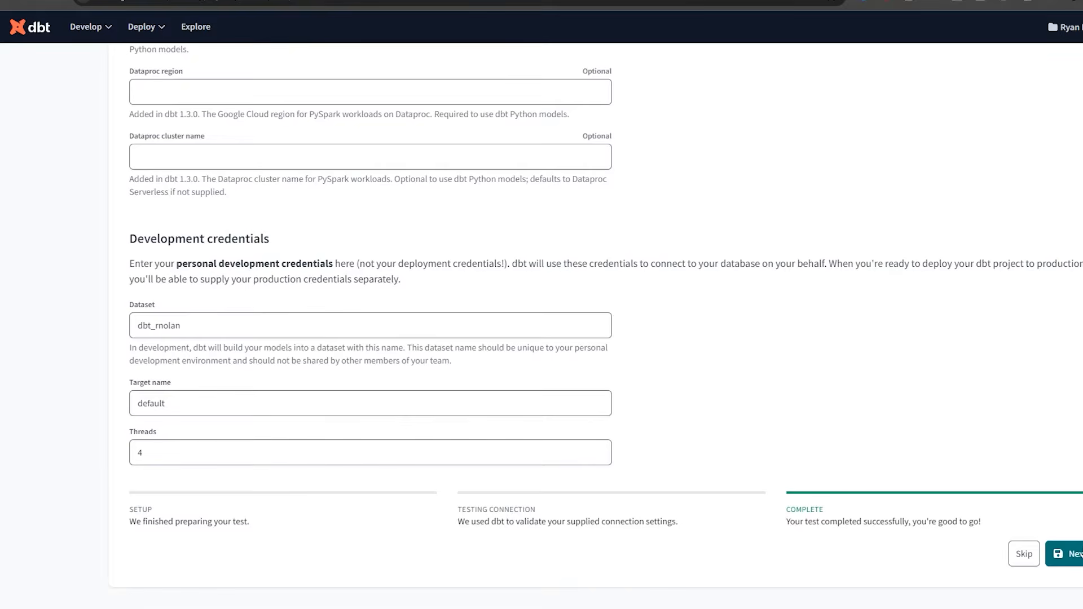
click(1076, 554)
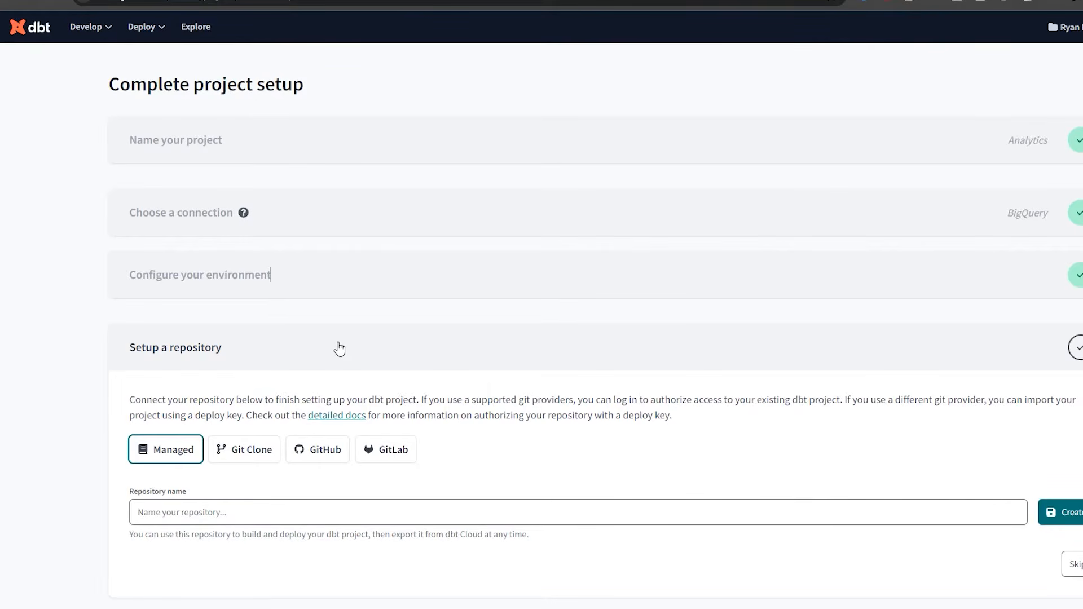
Choose GitHub as the repository host and begin linking a GitHub account.
click(317, 449)
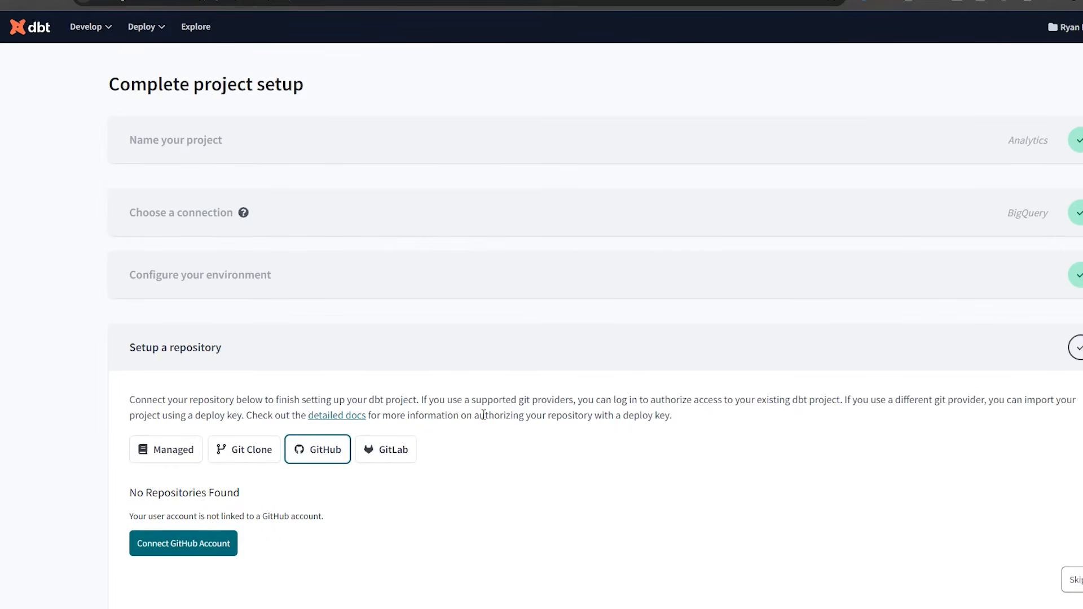
scroll(484, 415, down, 1)
click(185, 528)
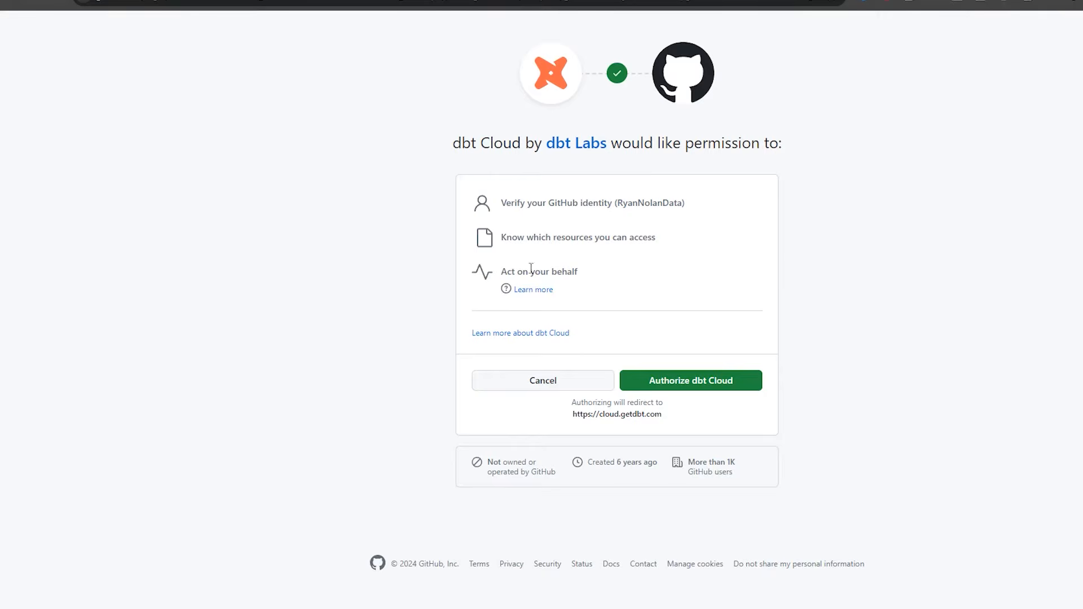
Authorize dbt Cloud on the GitHub account.
click(705, 391)
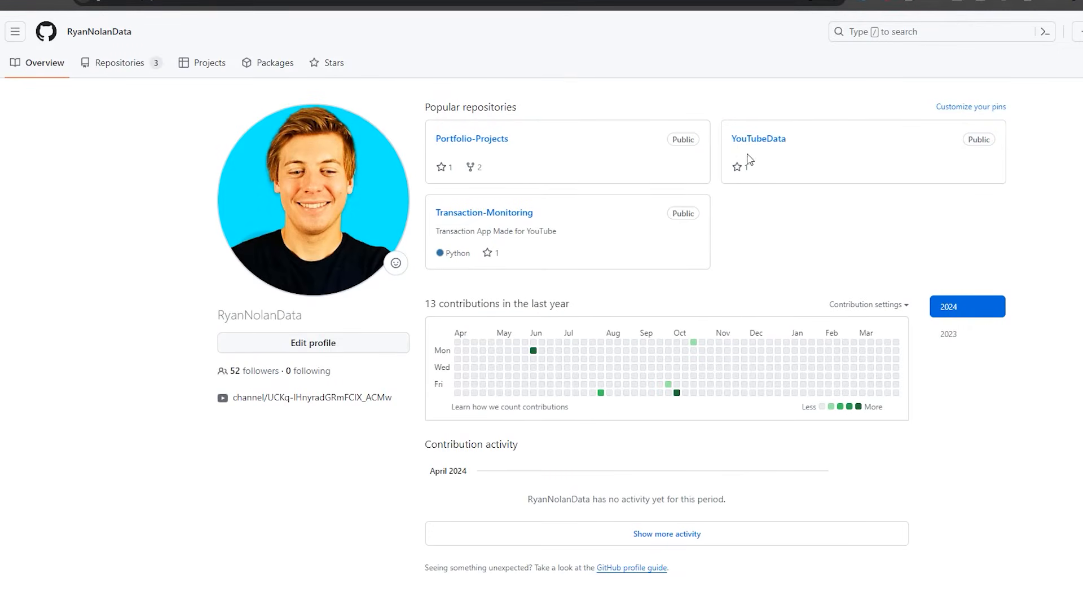
Start a new GitHub repository named dbt-bigquery.
click(1078, 31)
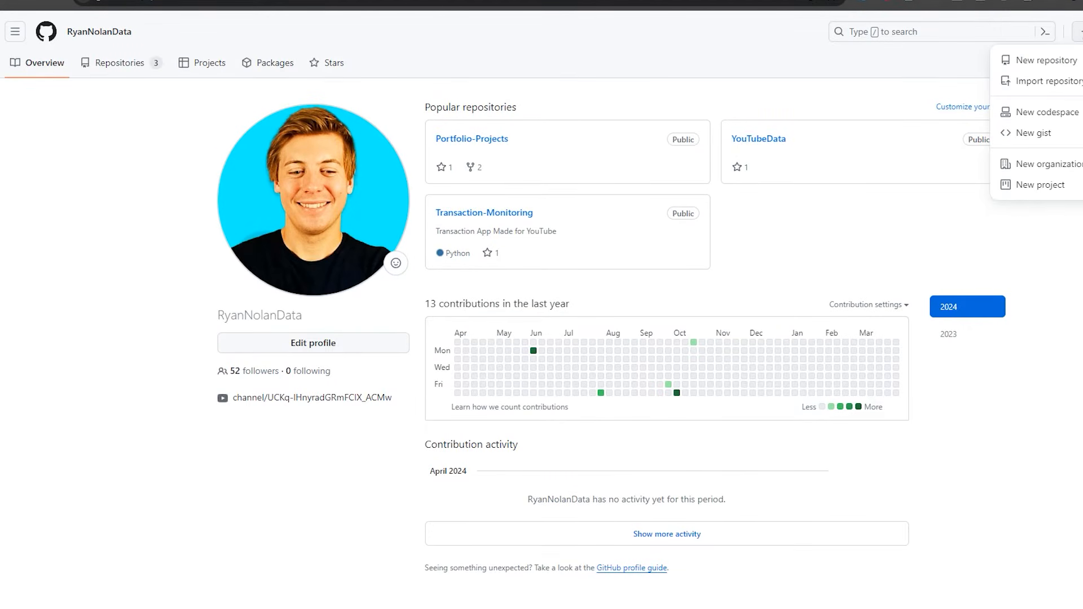
click(1060, 60)
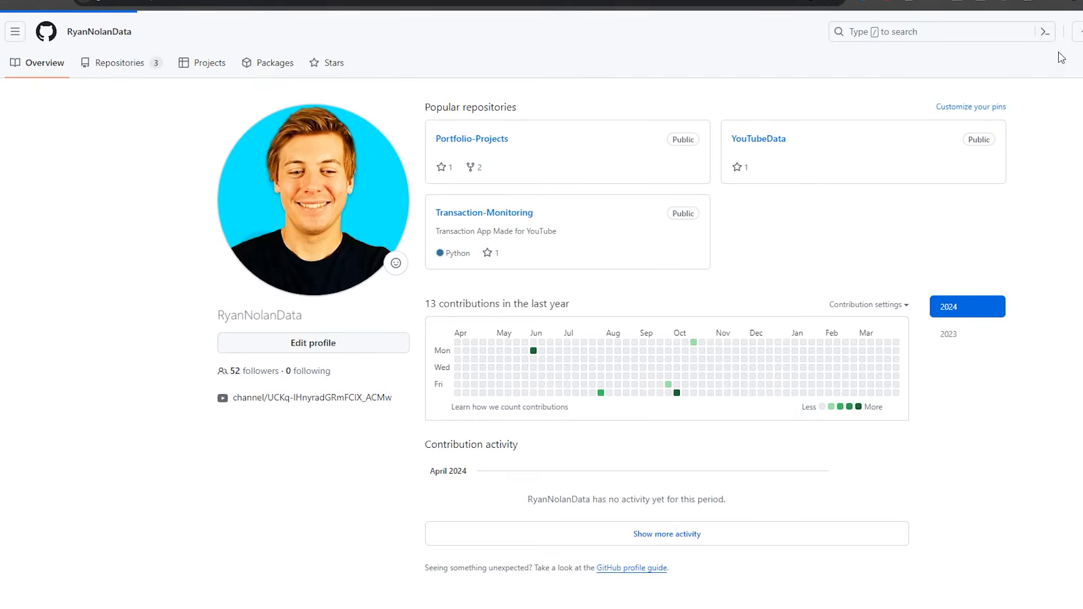
click(535, 191)
click(535, 191)
text(dbt-bigquery)
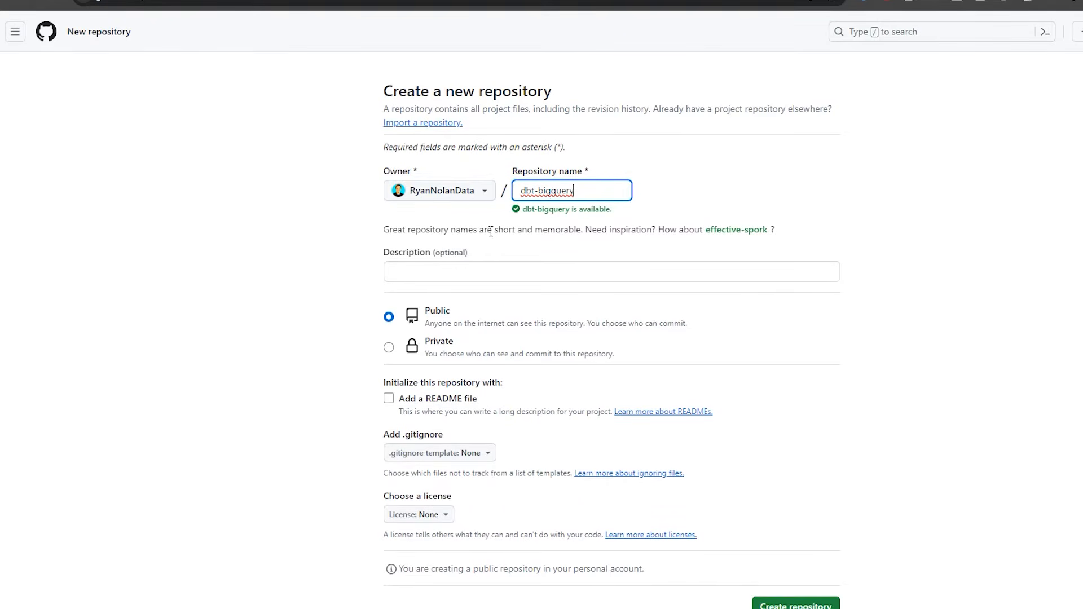
Describe it as 'dbt bigquery youtube setup' and create the public repository.
click(449, 270)
key(Escape)
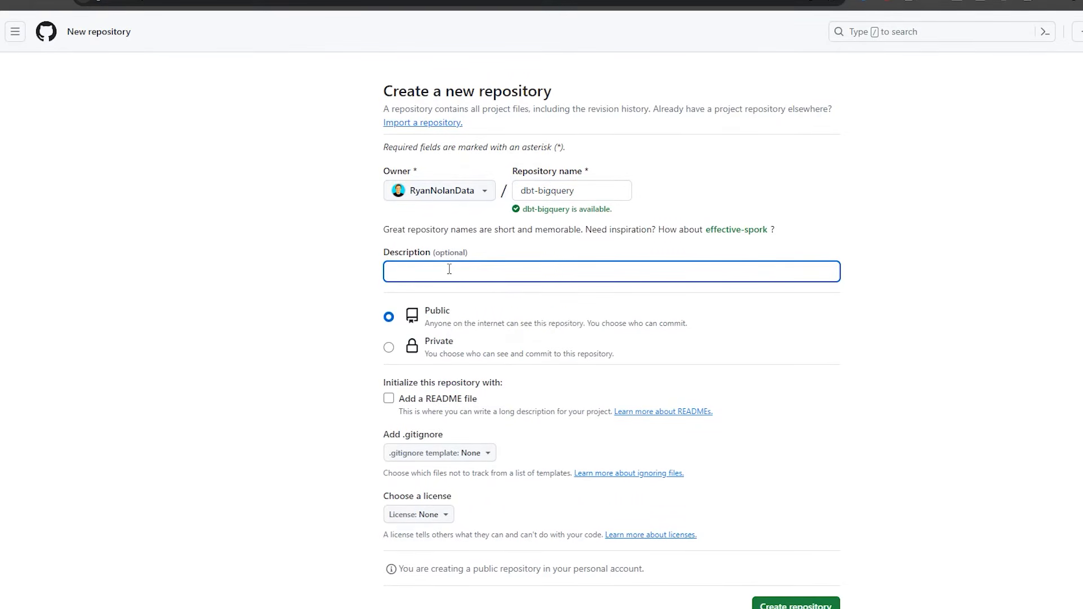
text(dbt bigquery yotu)
key(BackSpace)
text(utub)
key(BackSpace)
key(BackSpace)
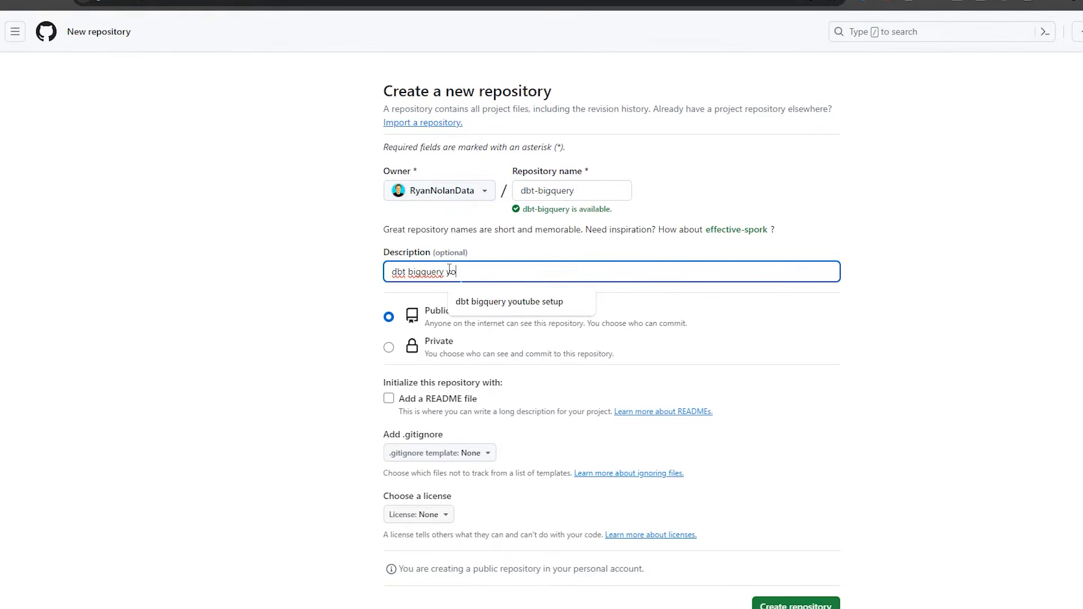
text(utube setup)
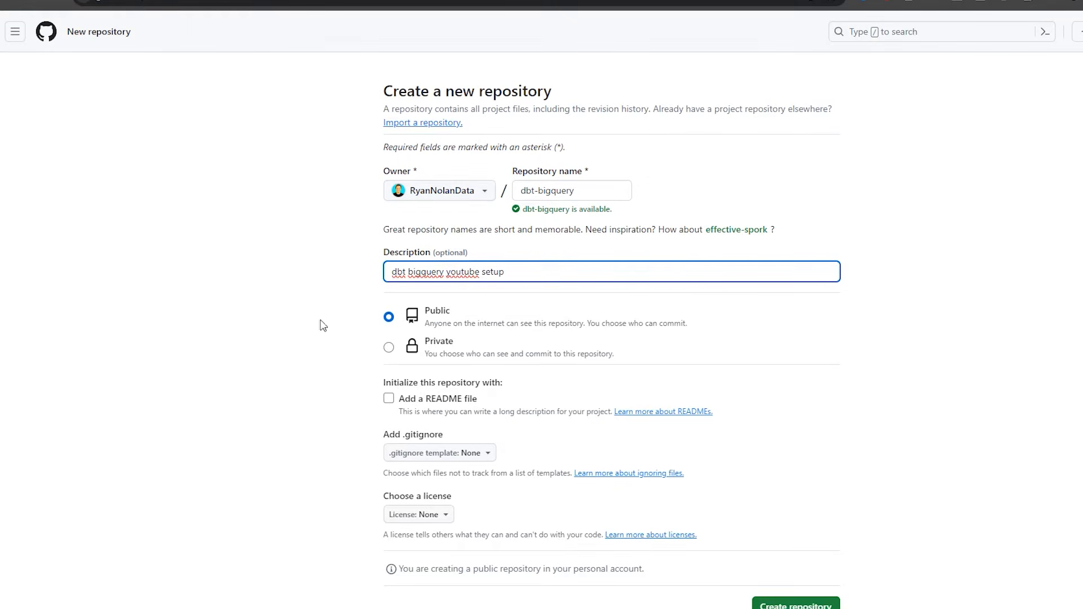
scroll(713, 452, down, 2)
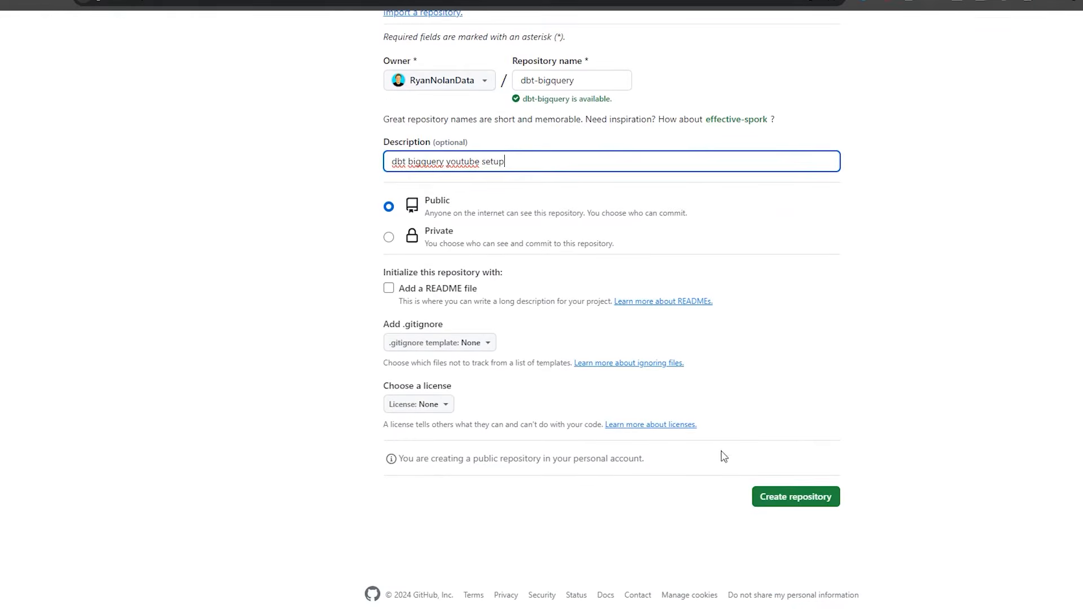
click(809, 499)
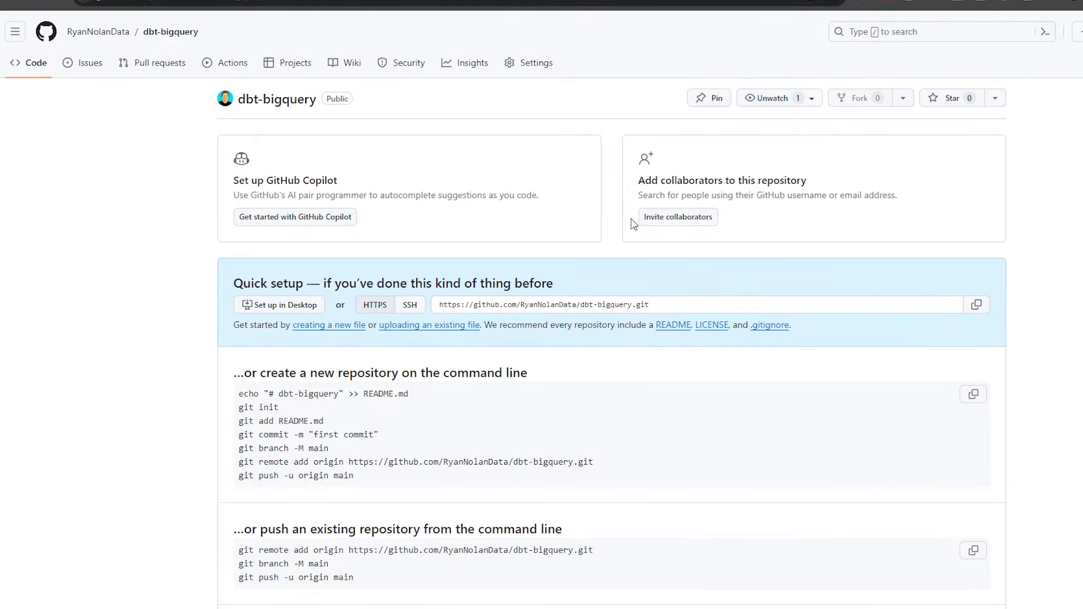
Back in the dbt Cloud setup, start configuring the GitHub integration.
click(815, 2)
scroll(481, 420, down, 1)
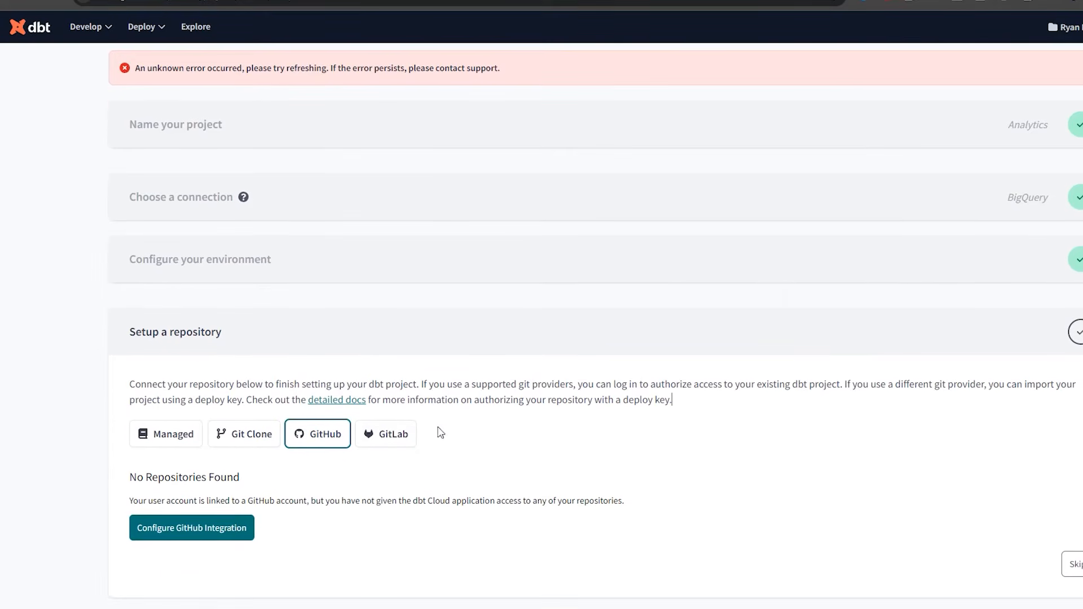
click(212, 526)
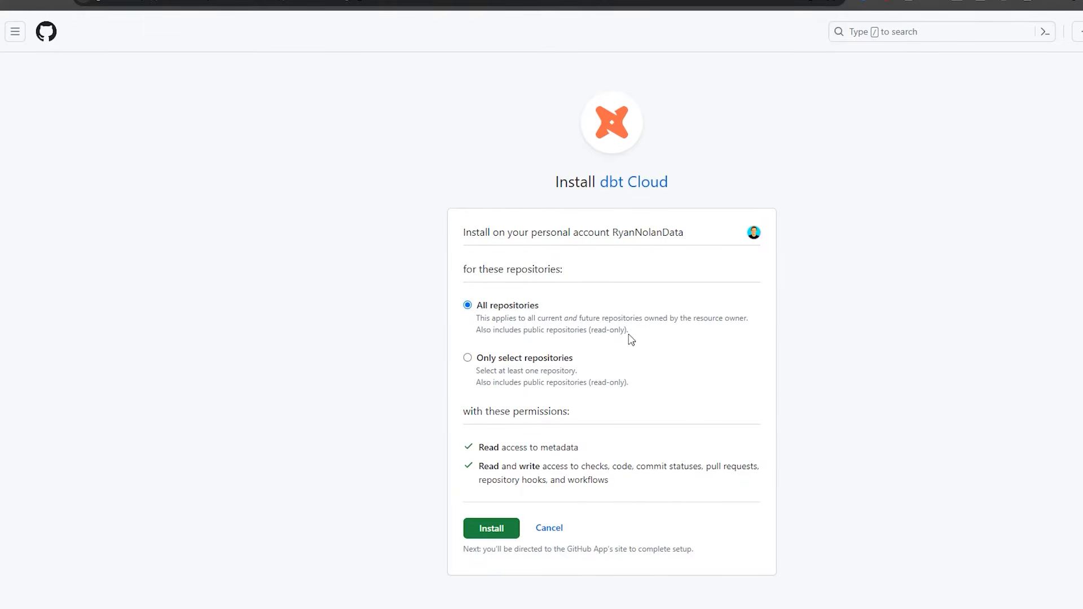
Install the dbt Cloud app for only the dbt-bigquery repository, confirming with the account password.
click(470, 359)
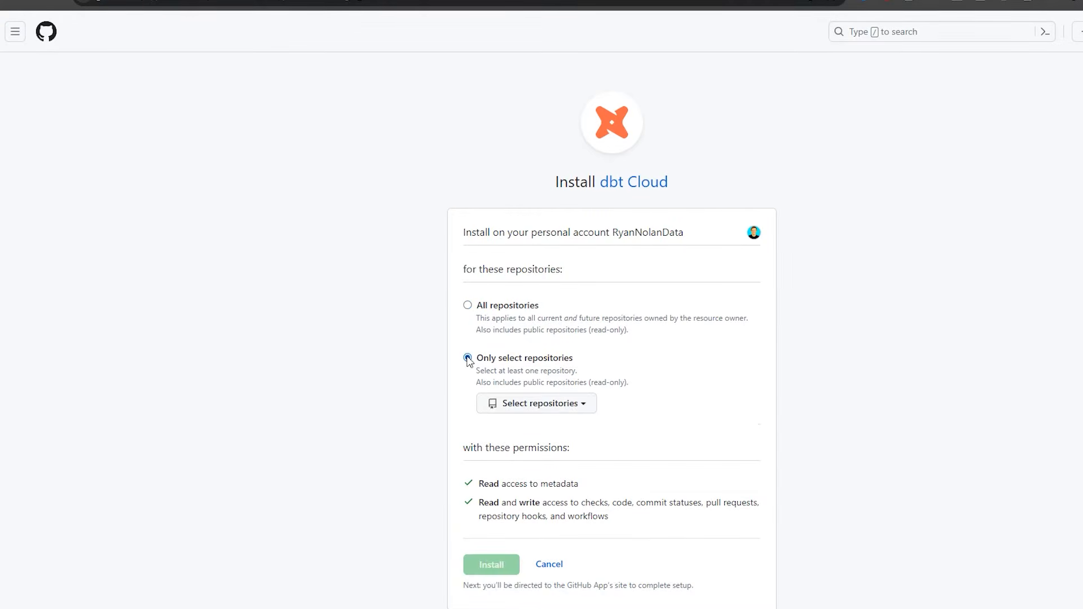
click(570, 407)
click(589, 476)
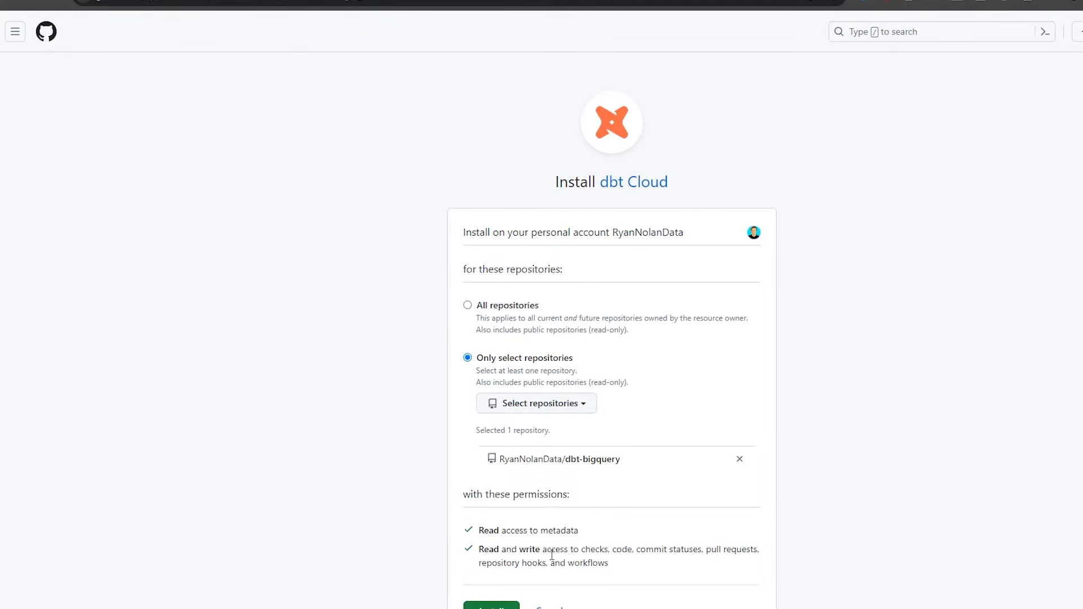
scroll(499, 559, down, 1)
click(496, 550)
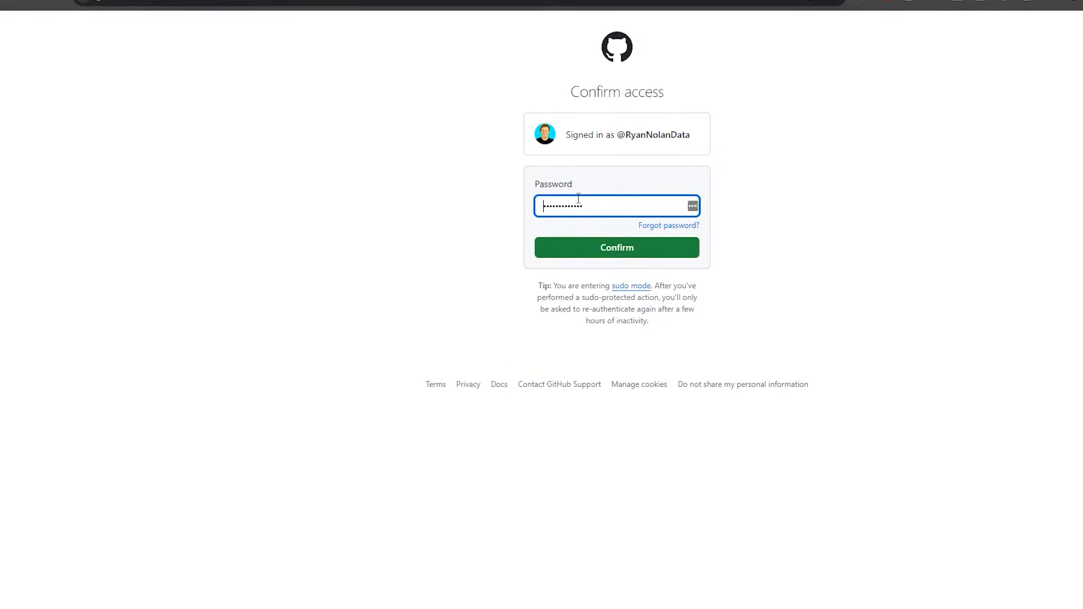
click(593, 256)
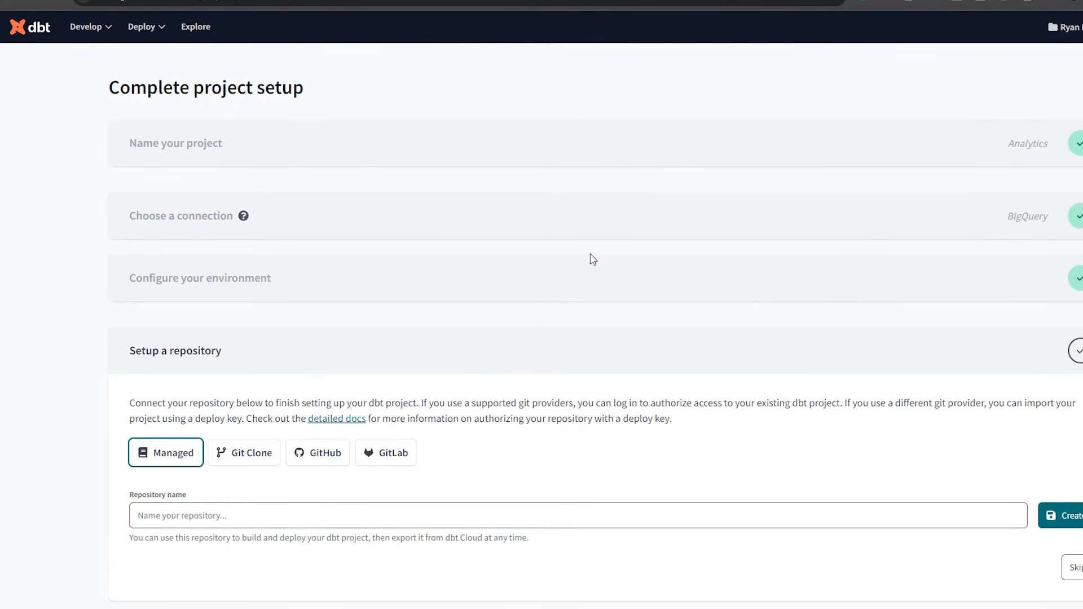
Select the dbt-bigquery GitHub repository for the dbt Cloud project.
click(331, 459)
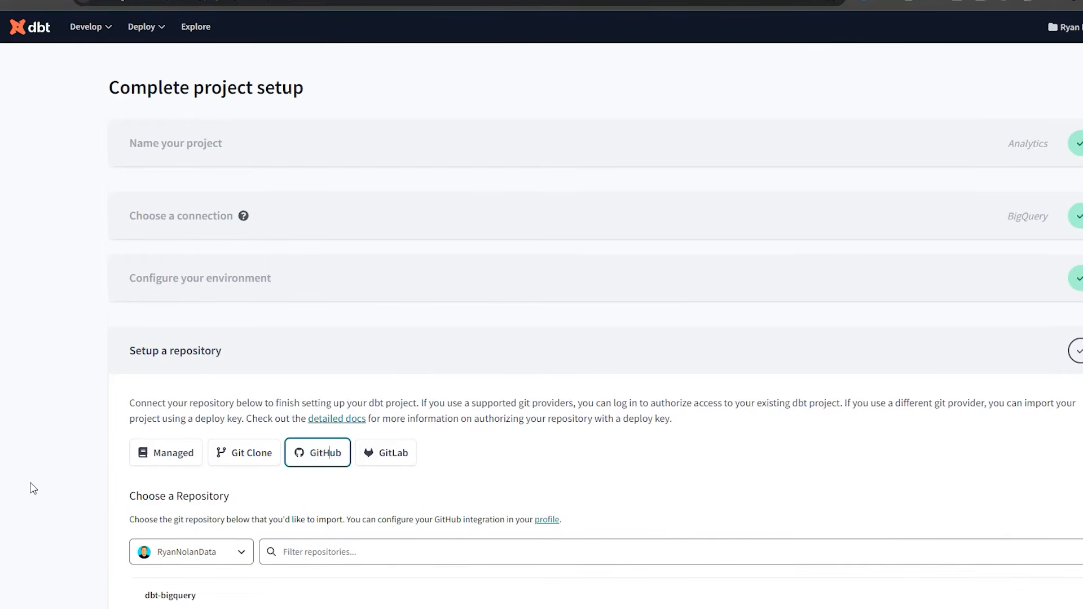
scroll(29, 488, down, 2)
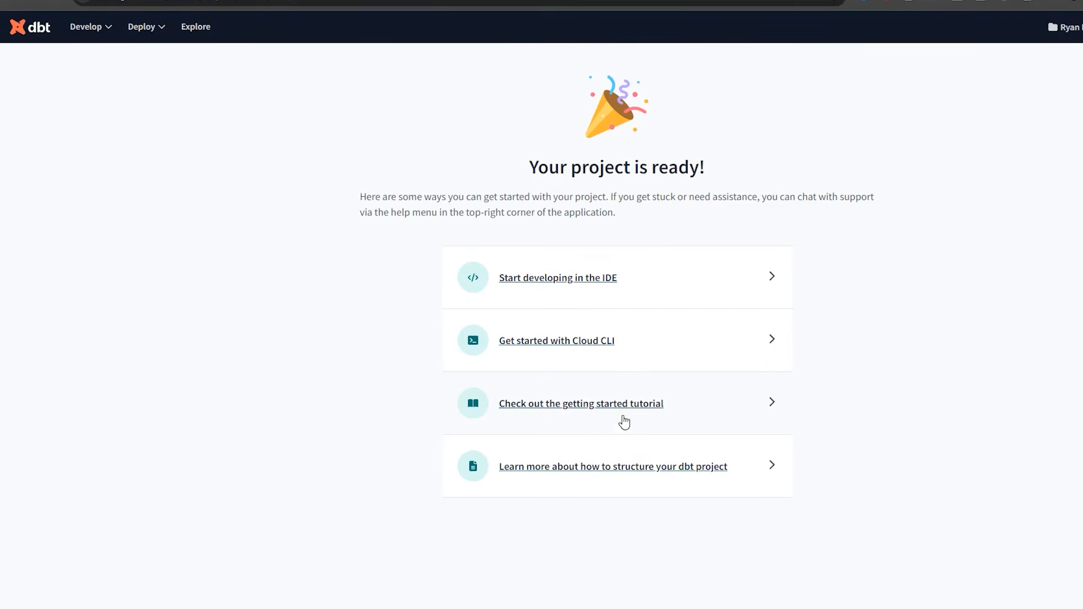
Open the project in the dbt Cloud development IDE and decline the welcome tour.
click(594, 290)
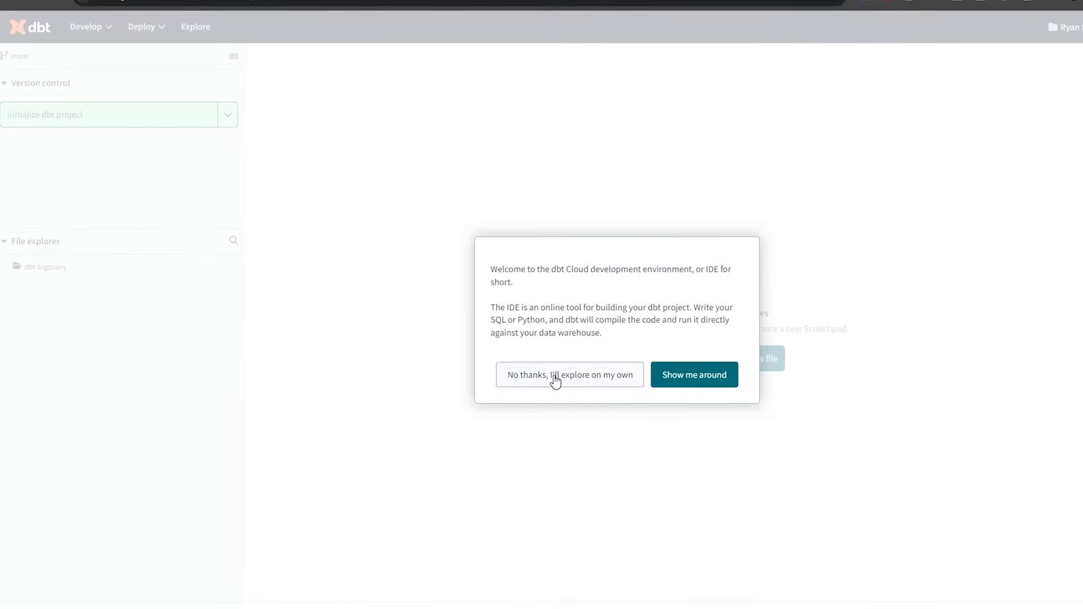
click(556, 380)
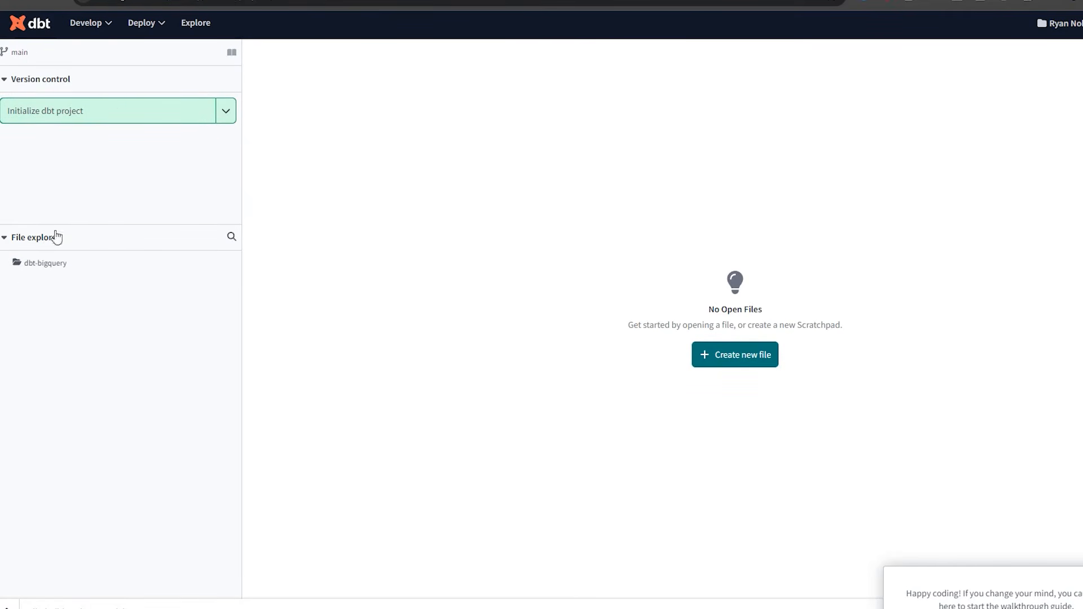
Initialize the dbt project, review its 11 new starter files, and begin committing them.
click(54, 106)
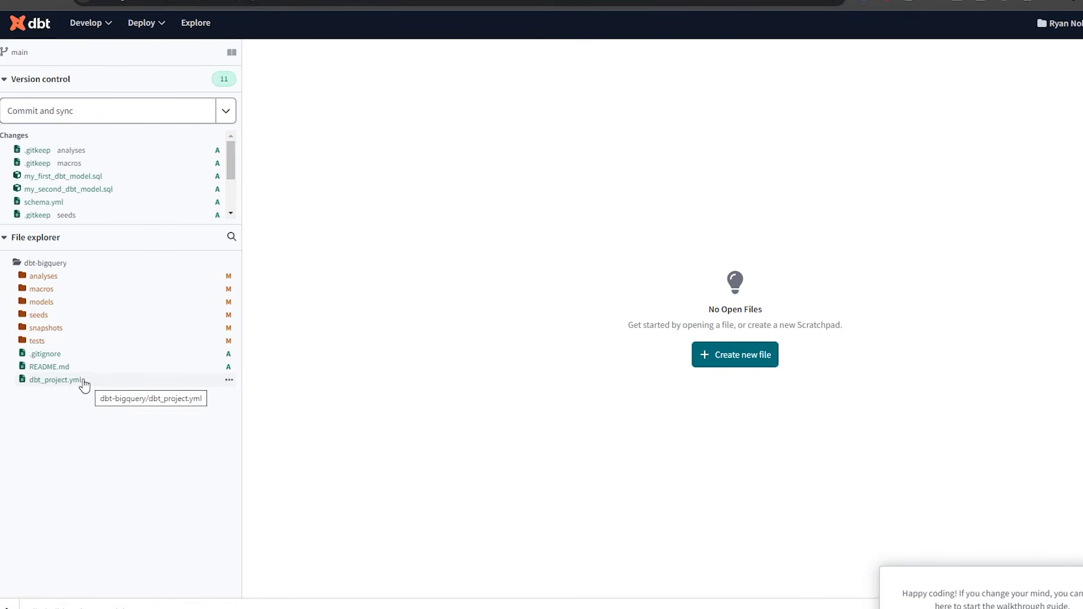
scroll(105, 179, down, 2)
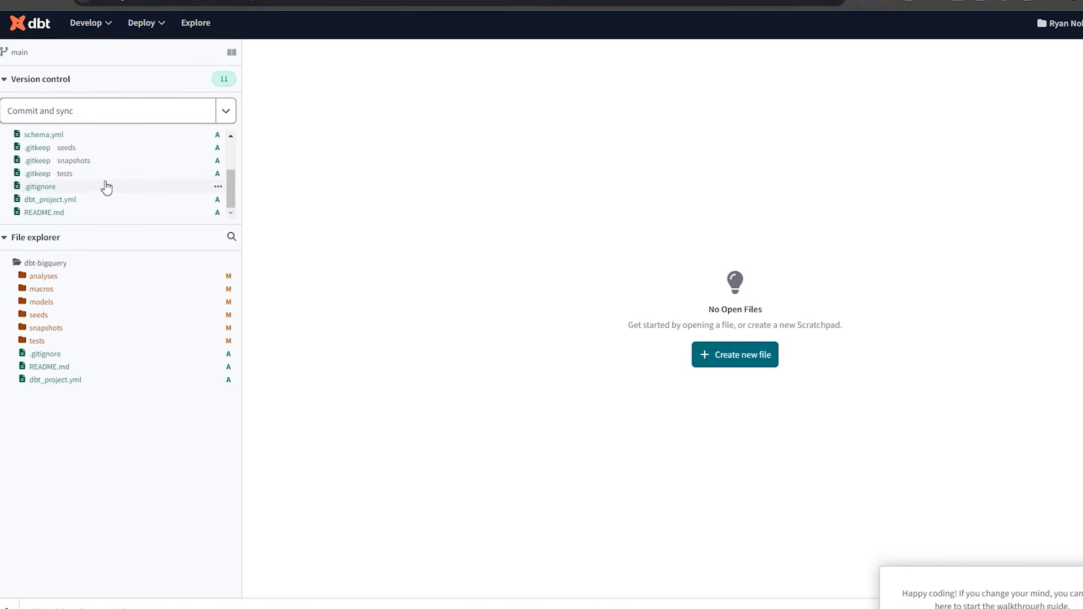
scroll(107, 187, up, 2)
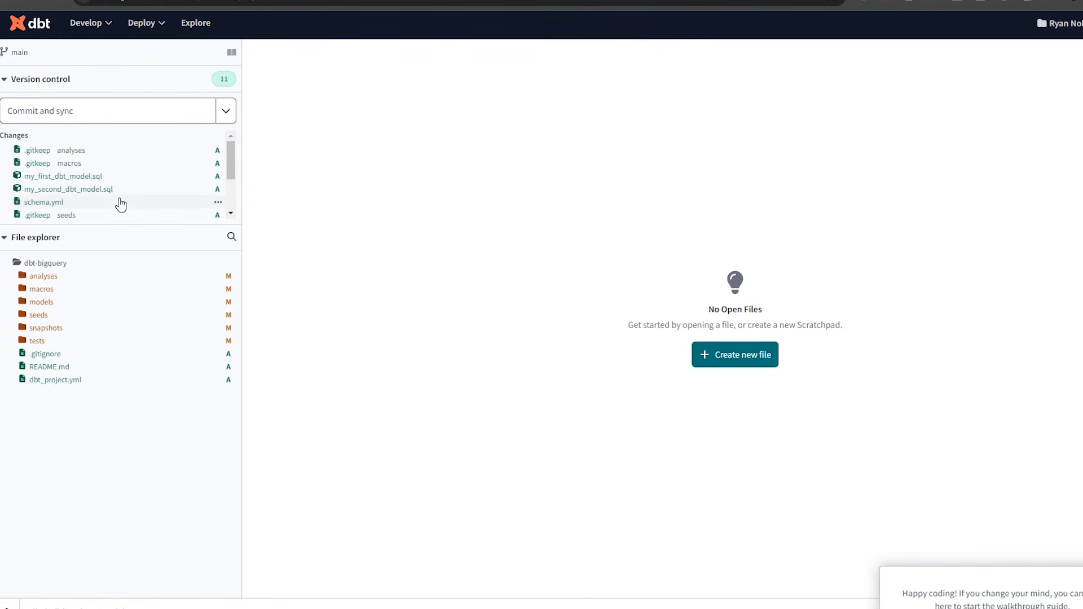
click(42, 116)
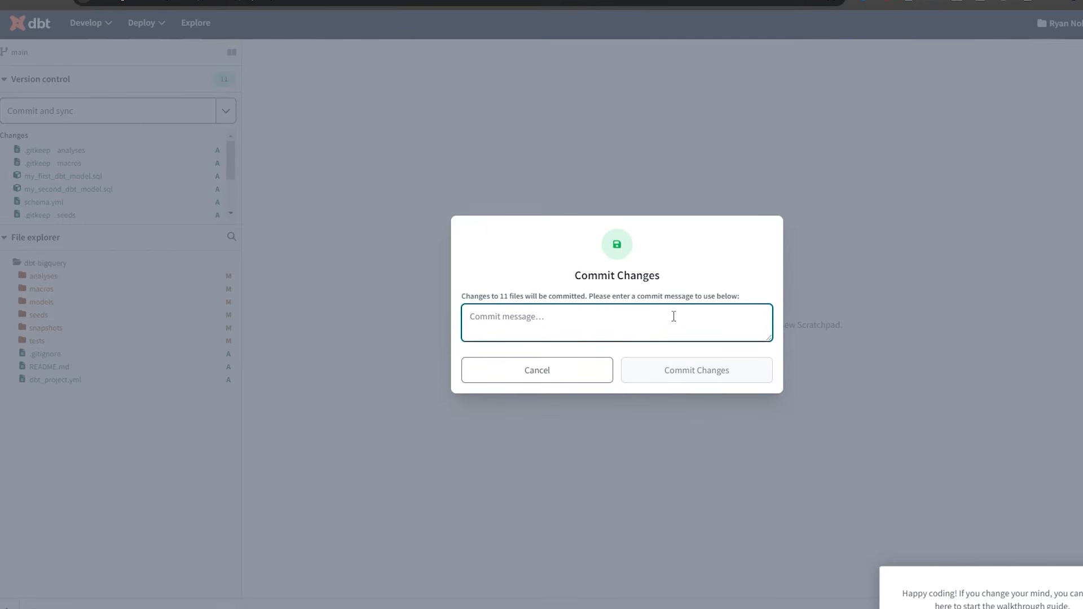
Commit and sync the starter files to main with the message 'Initializing DBT Cloud'.
text(Initializing DBT Cloud)
click(704, 370)
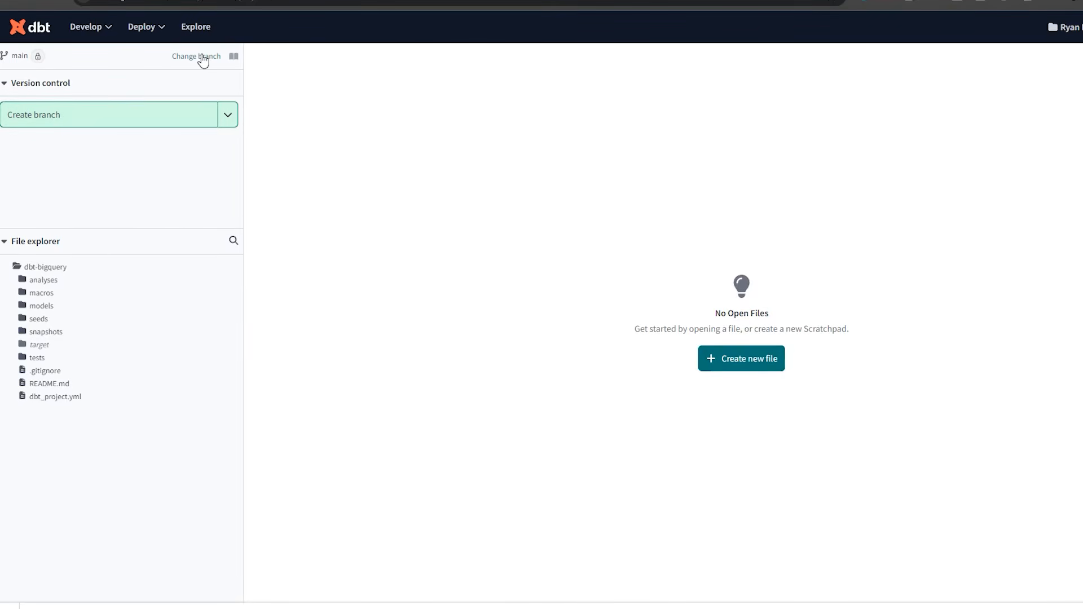
Create and switch to a new development branch named branch1_rnolan.
click(149, 118)
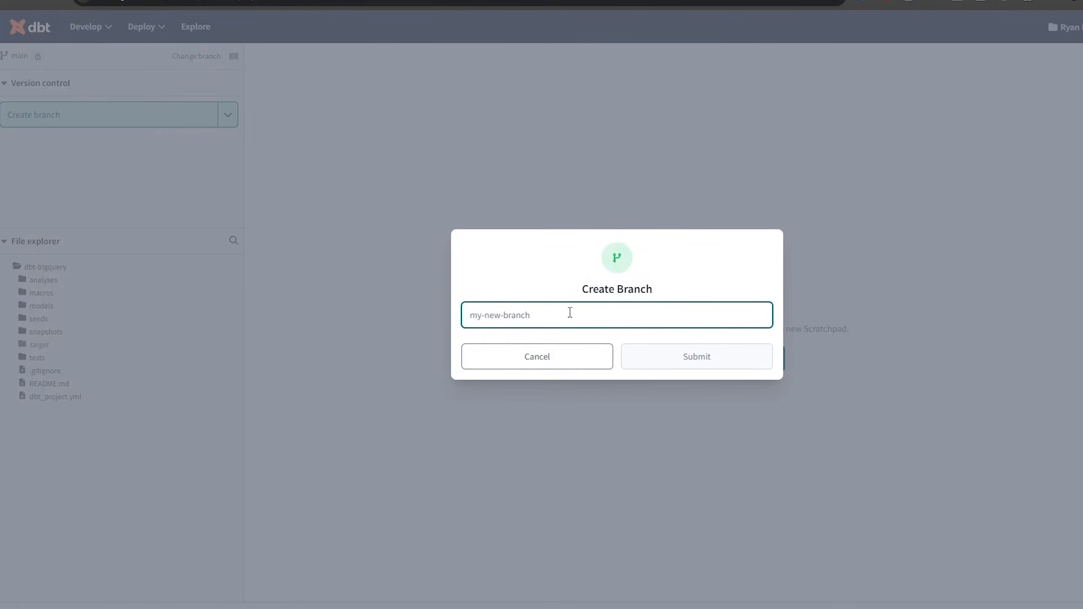
text(branch1_rnolan)
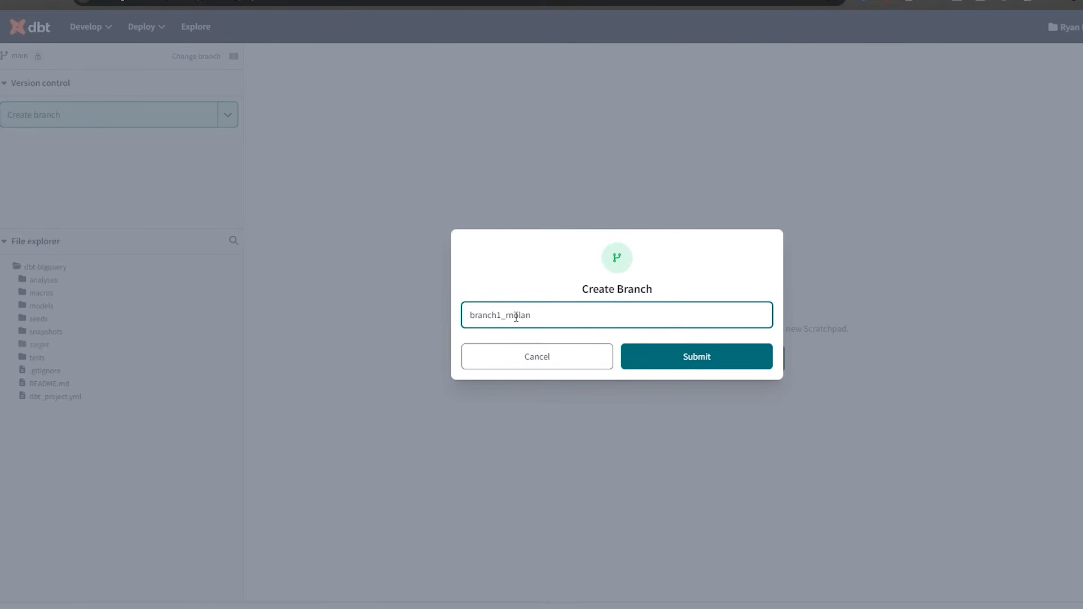
click(697, 357)
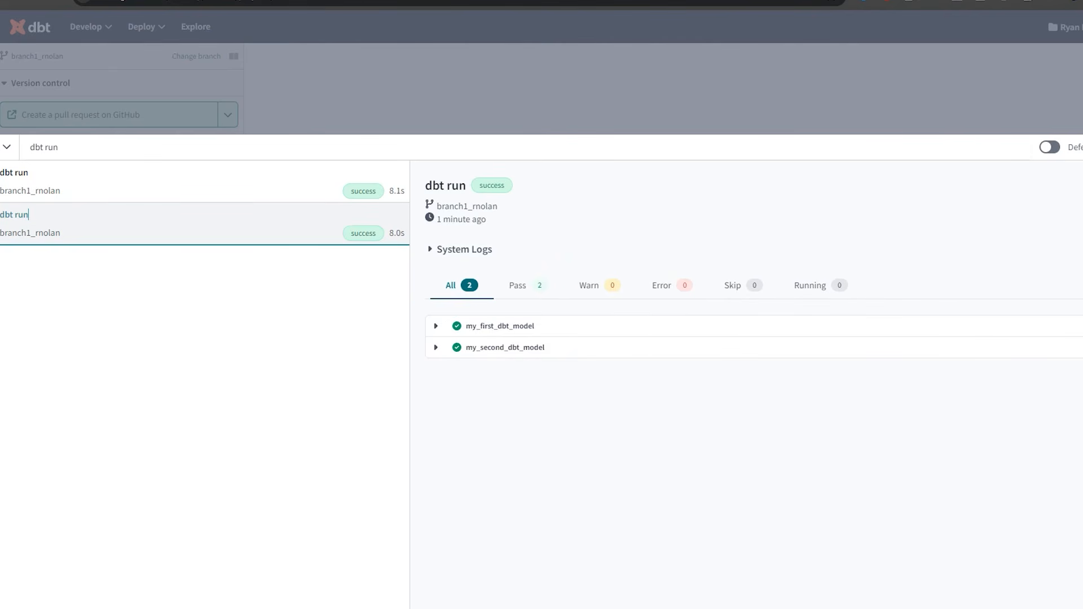
In BigQuery, expand testdbfordbt and dbt_rnolan to show my_first_dbt_model and my_second_dbt_model.
click(598, 3)
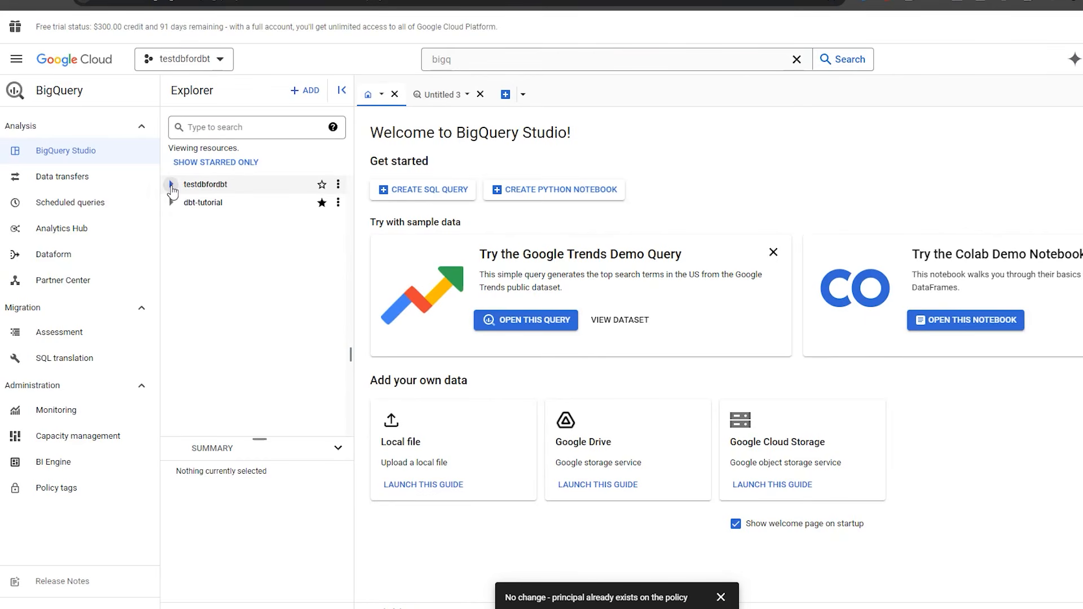
click(171, 185)
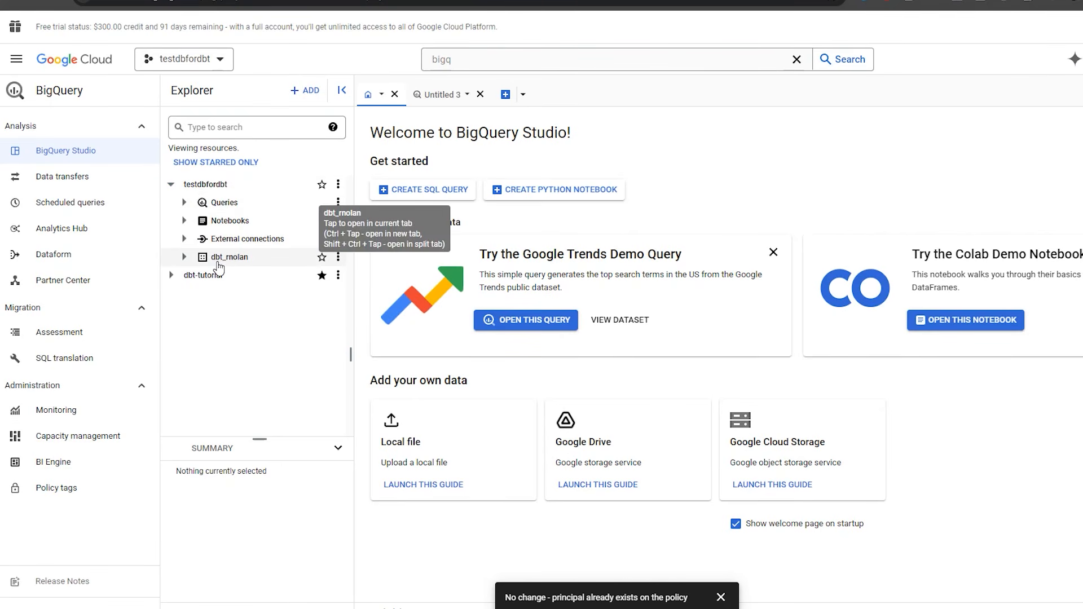
click(183, 258)
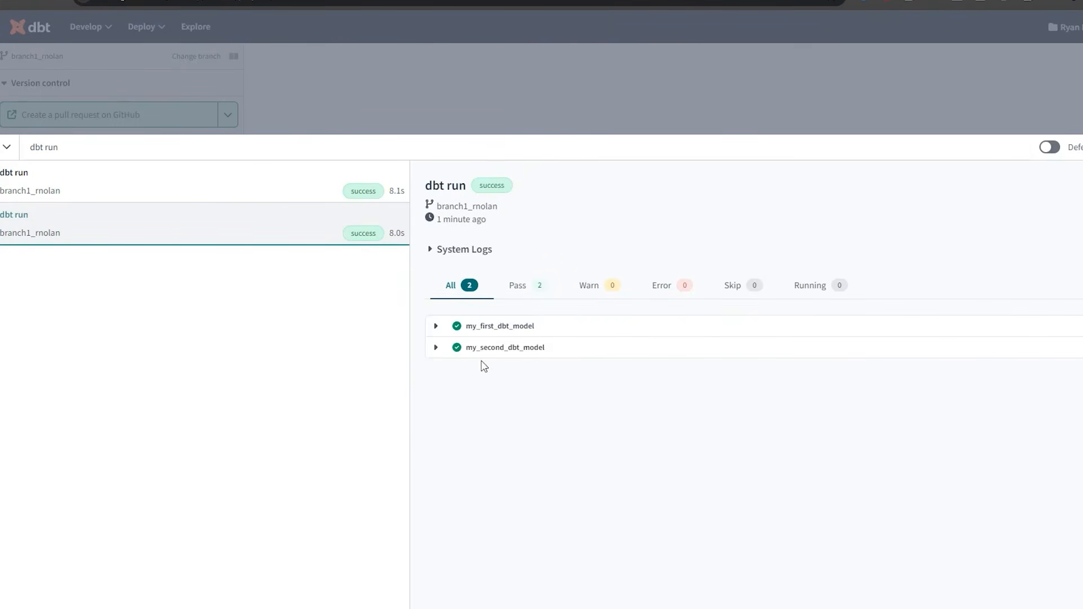
Back in dbt Cloud, select the 'dbt run' heading of the successful run details.
triple_click(435, 183)
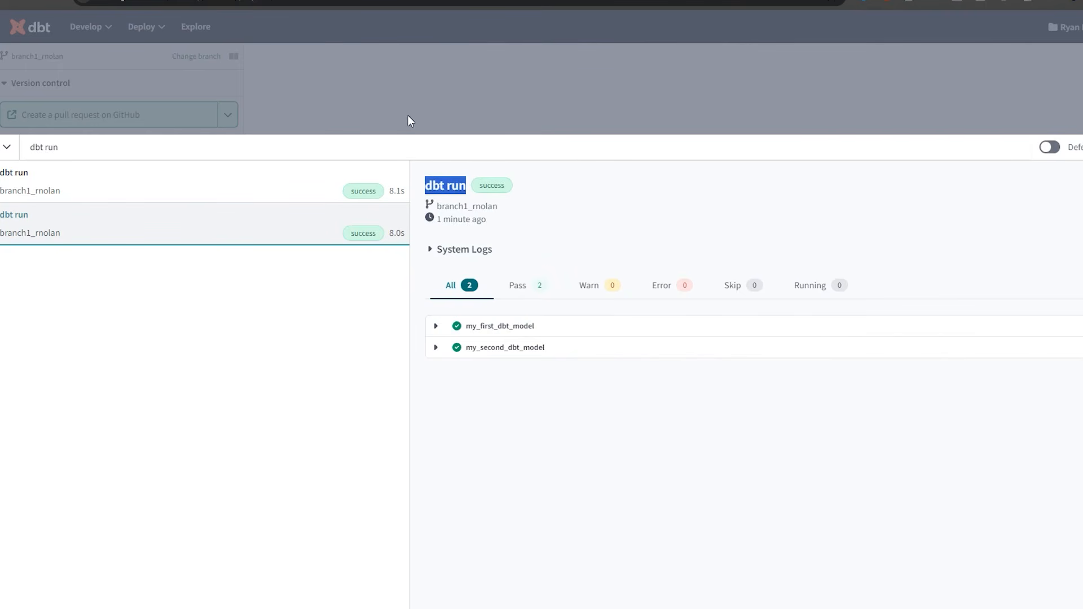